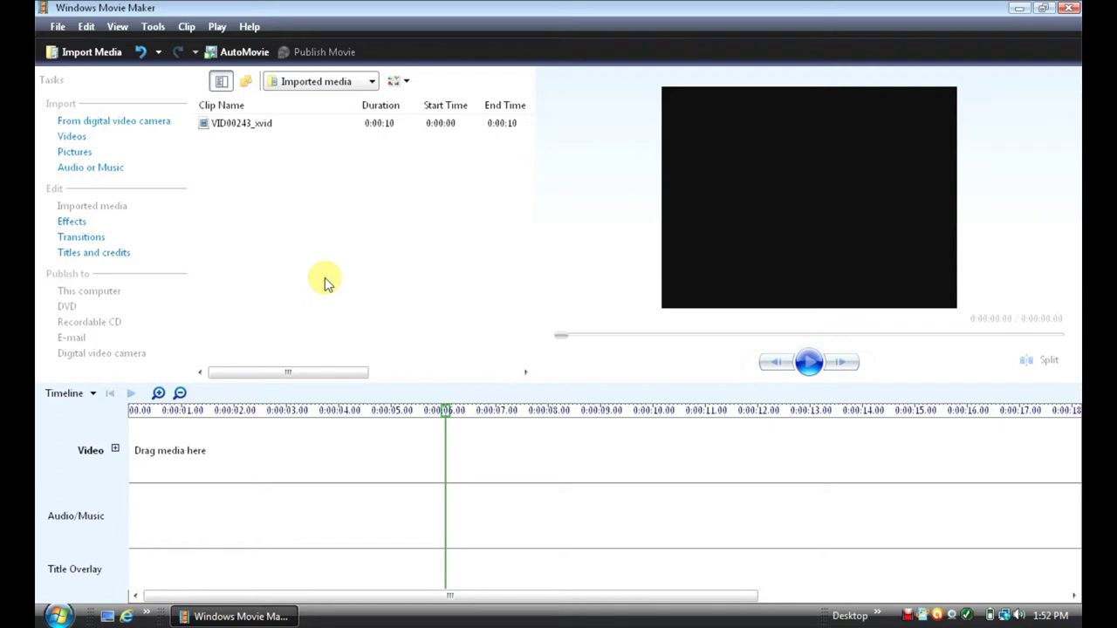
Step: Drag VID00243_xvid onto the video track and pause playback near 0:00:06
click(253, 127)
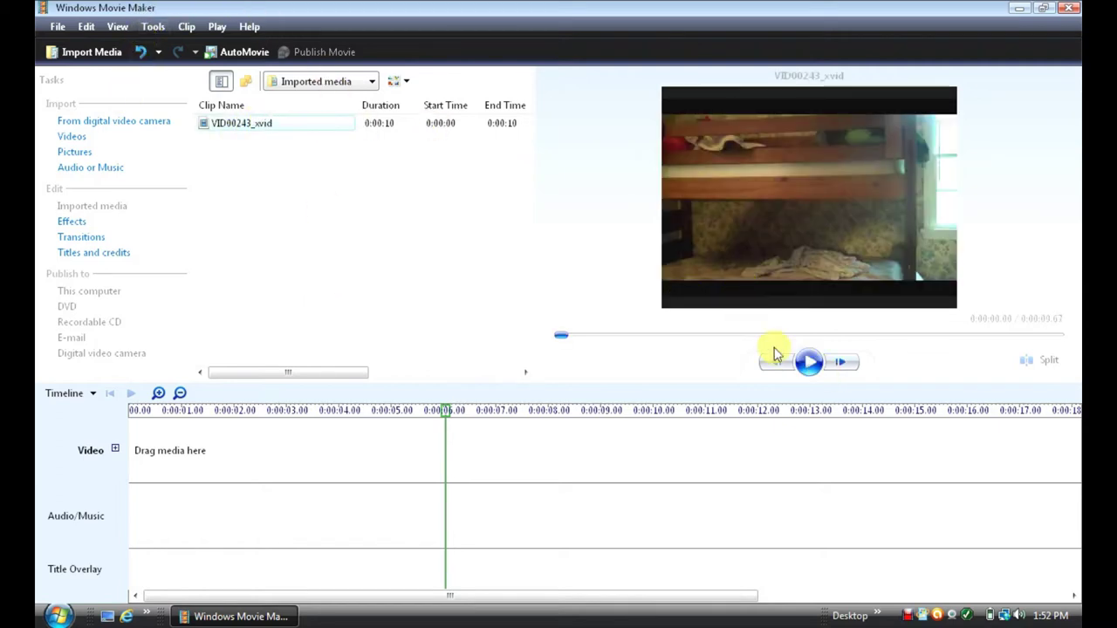
click(801, 336)
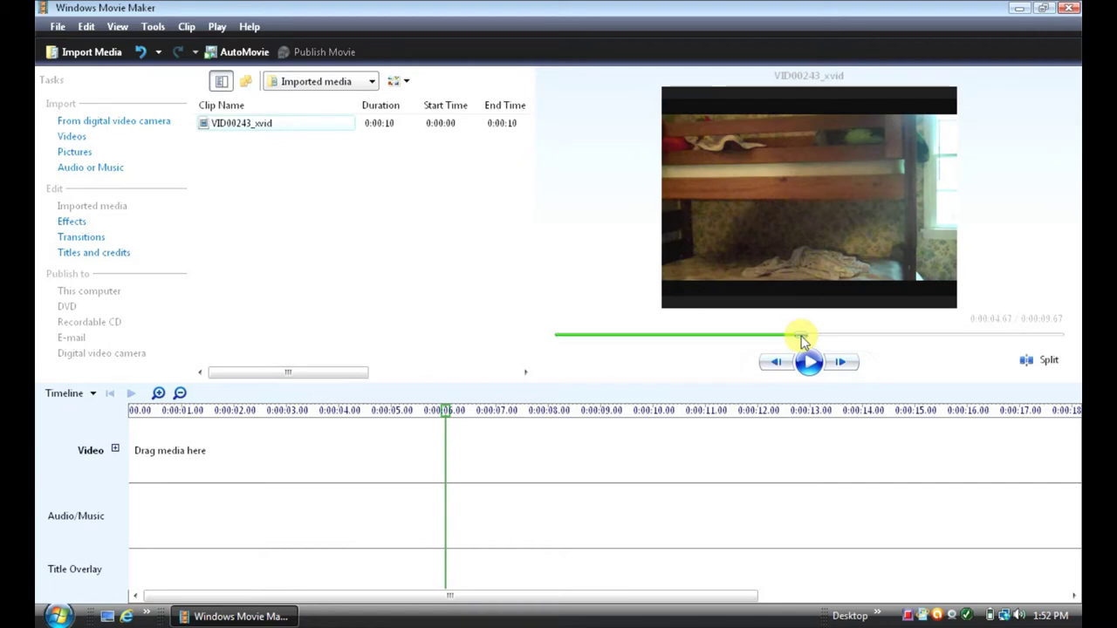
mouse_move(249, 123)
mouse_down()
mouse_move(244, 250)
mouse_move(137, 441)
mouse_up()
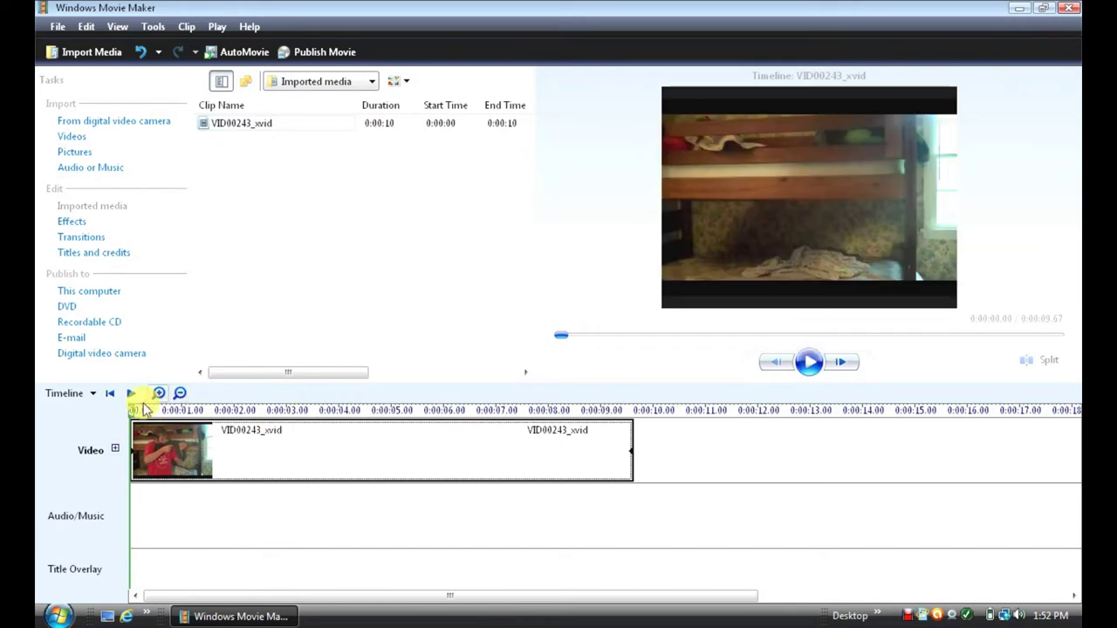
click(811, 363)
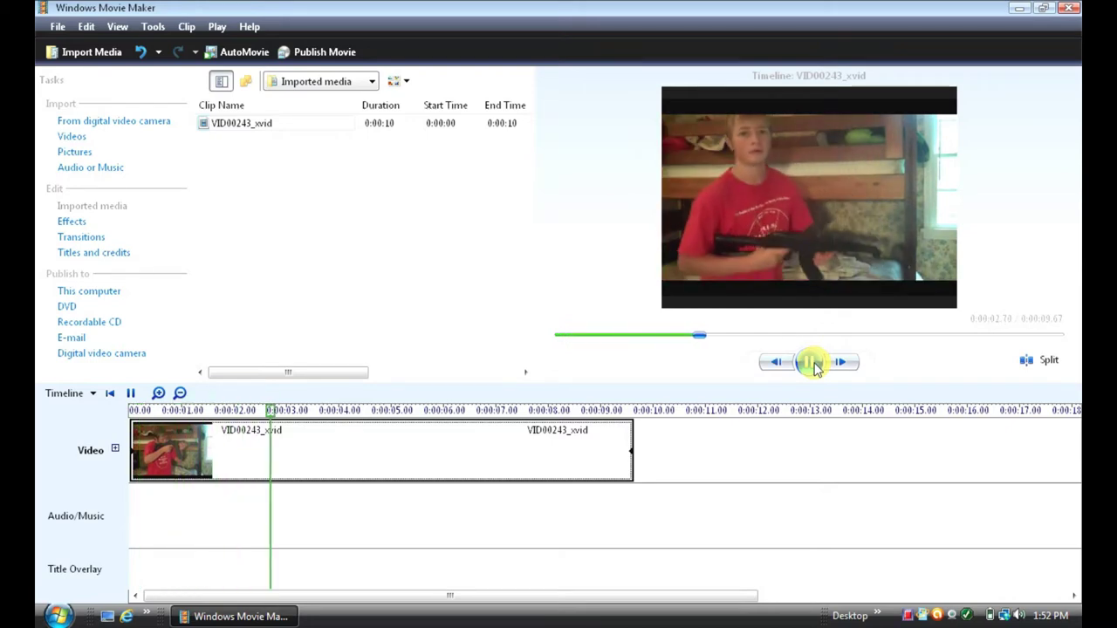
click(811, 363)
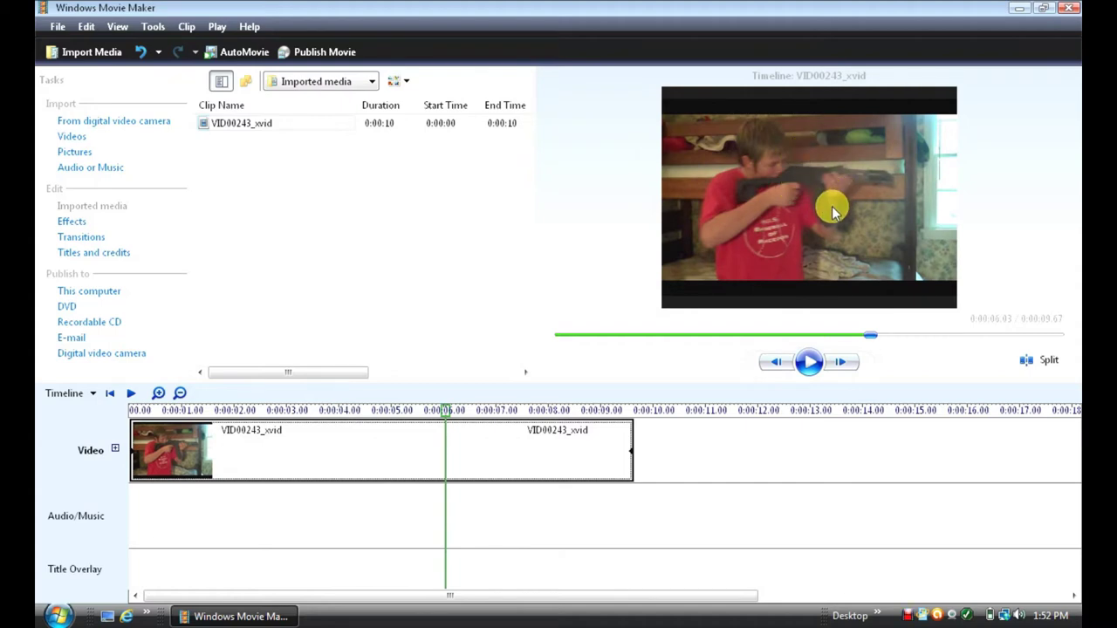
Step: Save a Take Picture from Preview snapshot to the Desktop as 'gun pic'
click(150, 27)
click(280, 156)
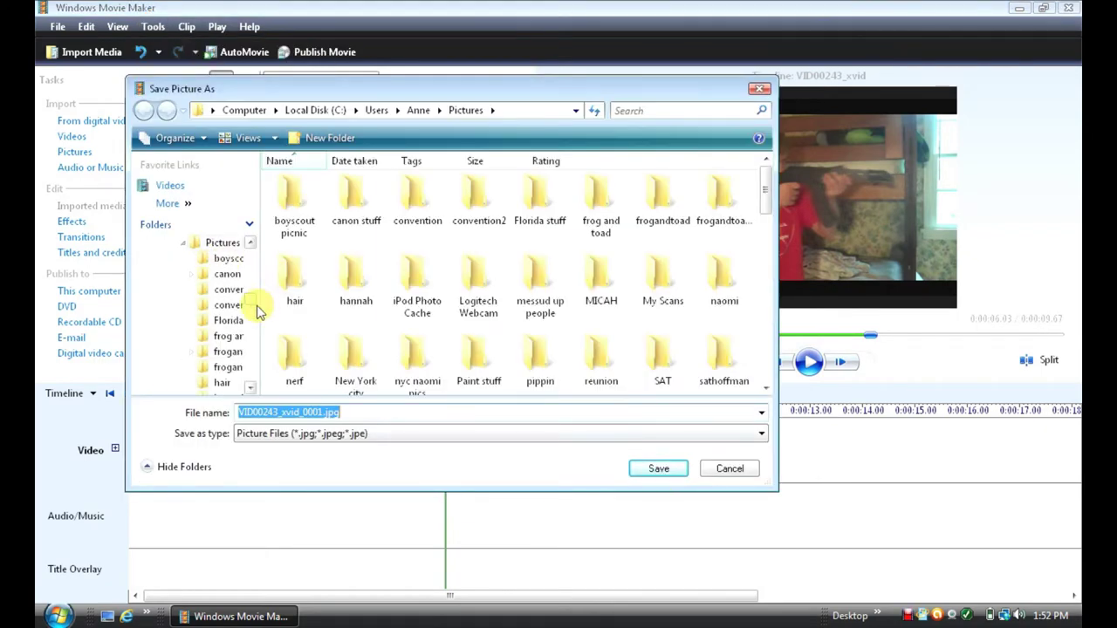
scroll(244, 279, up, 5)
click(183, 243)
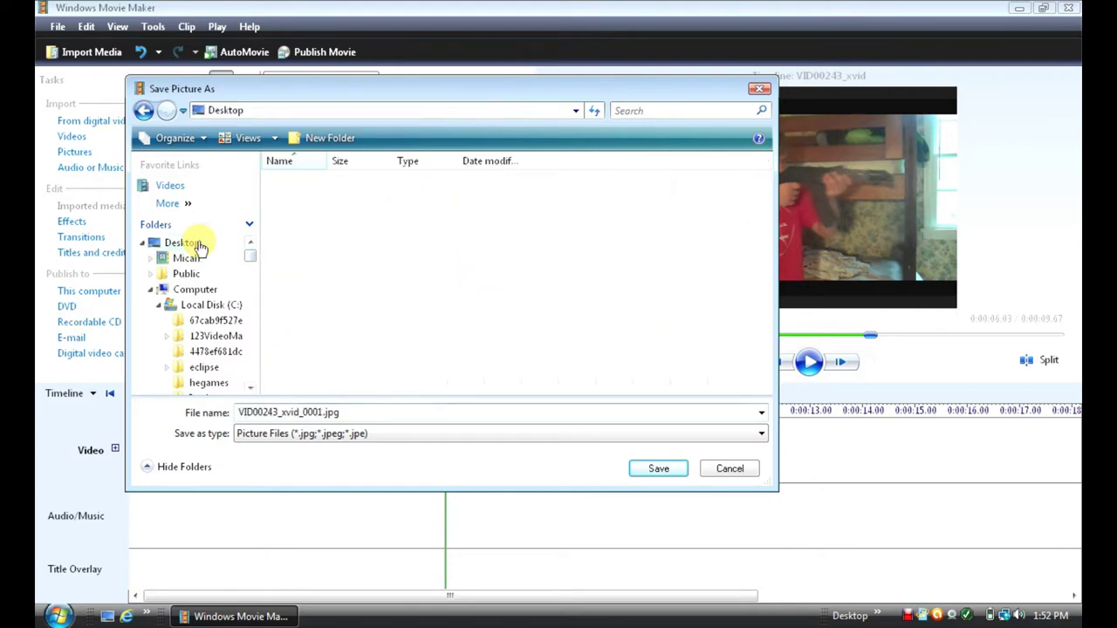
click(366, 413)
text(\)
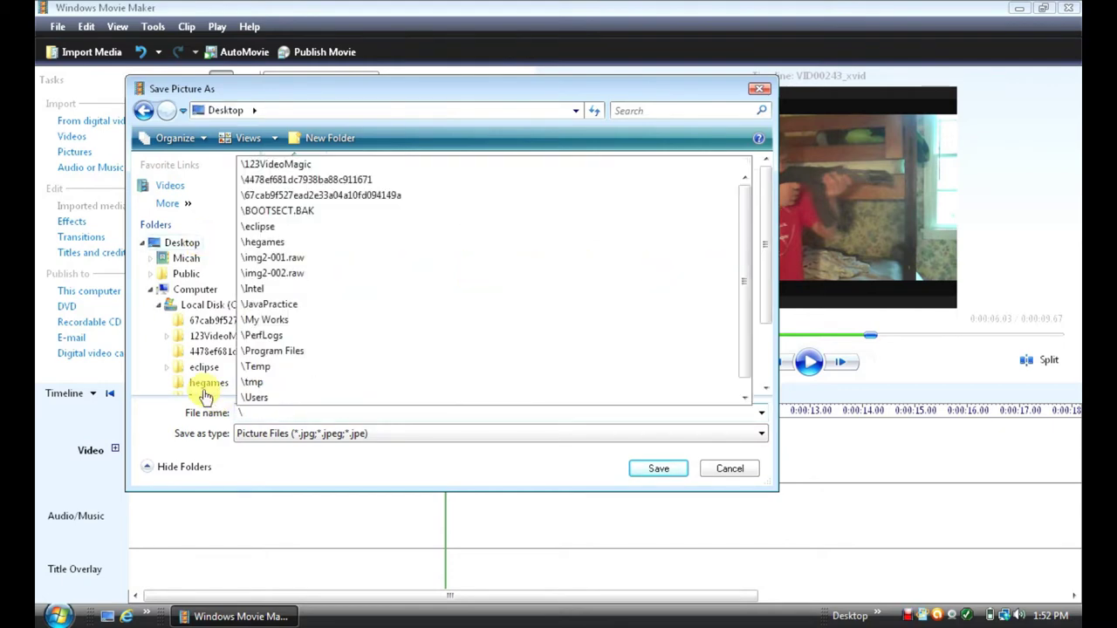
key(BackSpace)
text(gun pic)
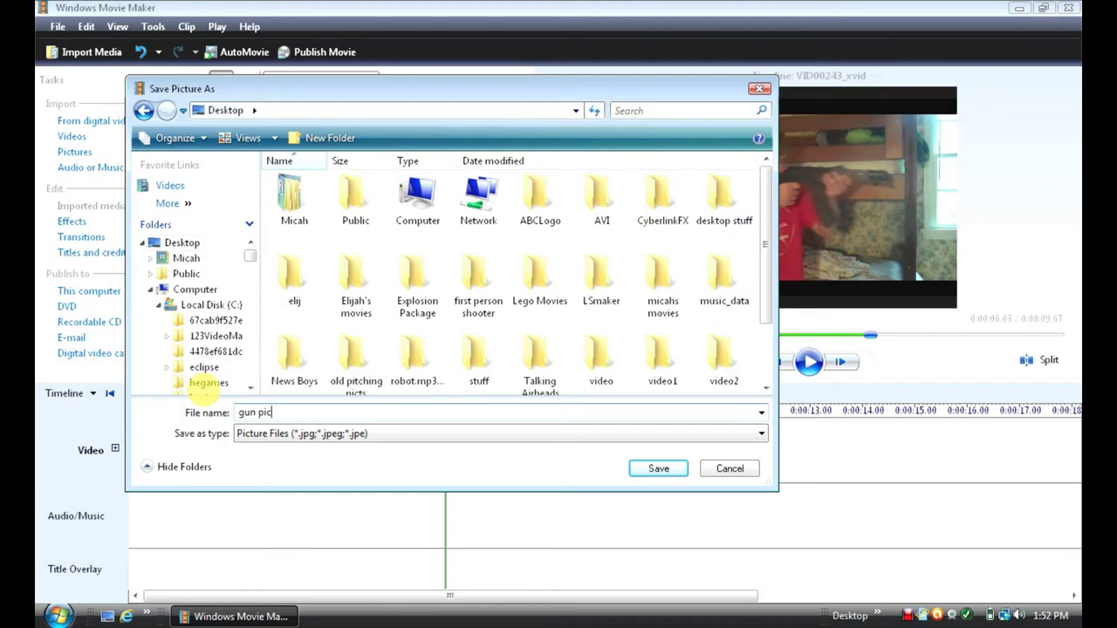
key(Return)
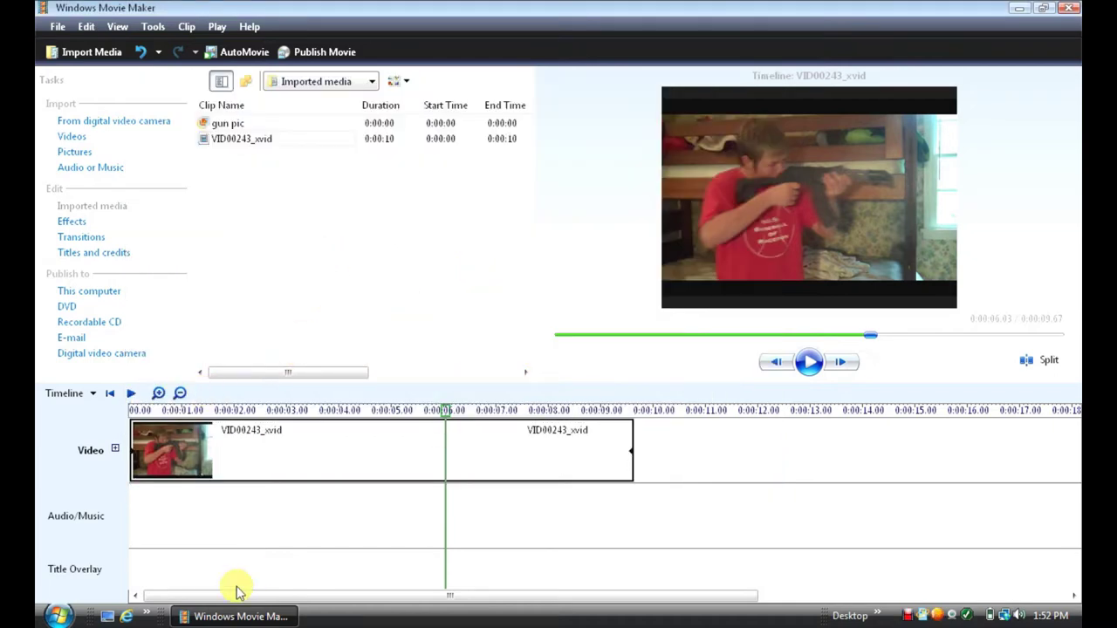
Step: Minimize Movie Maker and launch GIMP 2 from the Start menu
click(1017, 11)
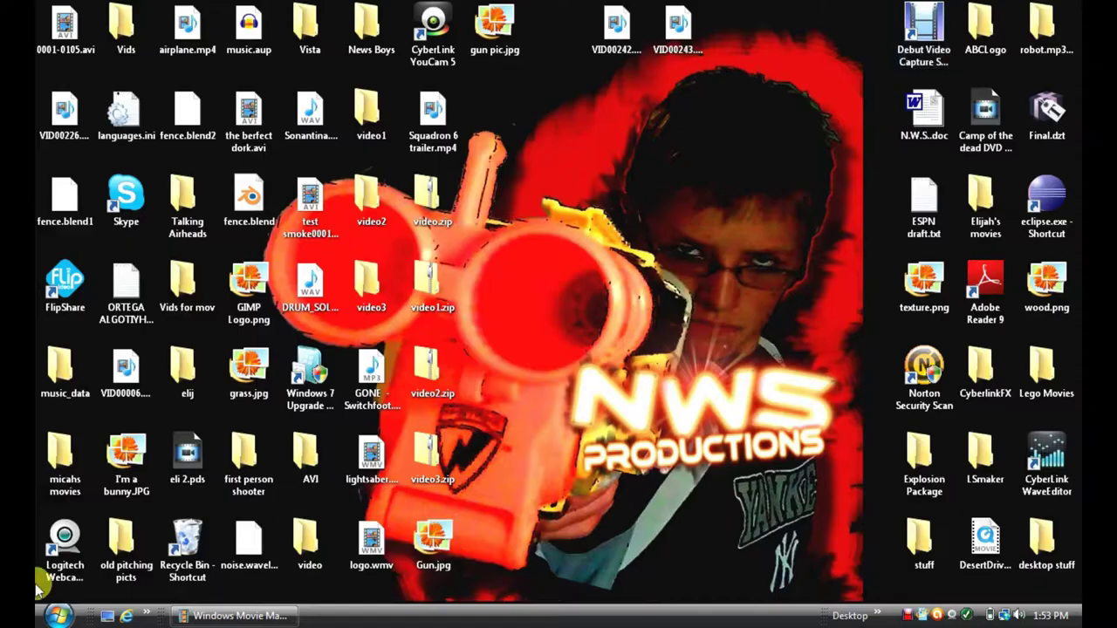
click(57, 616)
click(131, 312)
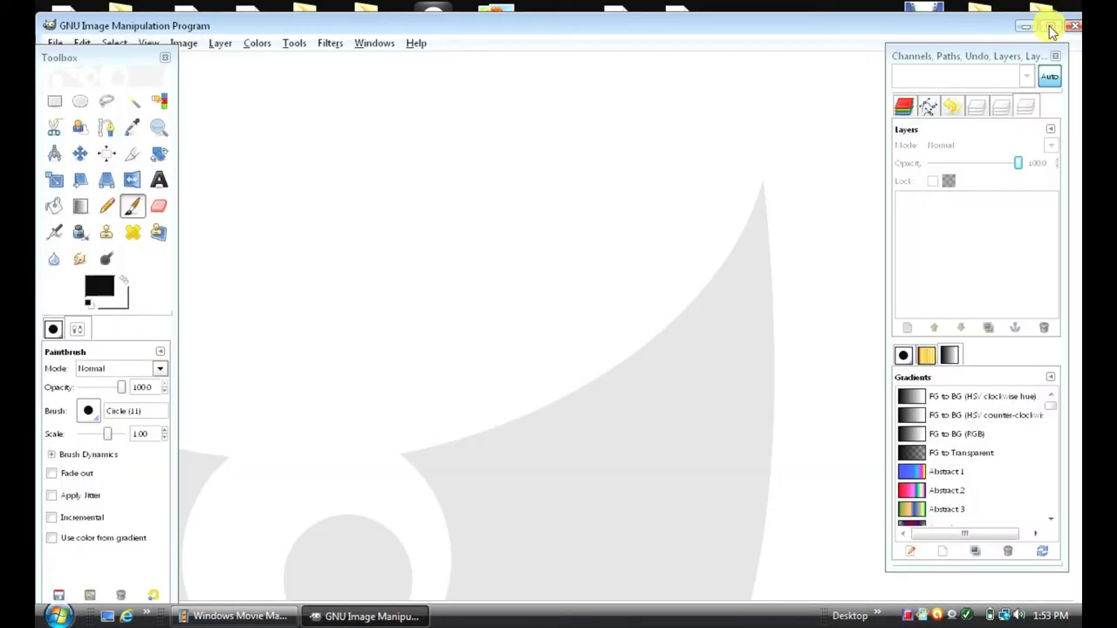
Step: Maximize GIMP and open gun pic.jpg from the Desktop
click(1051, 31)
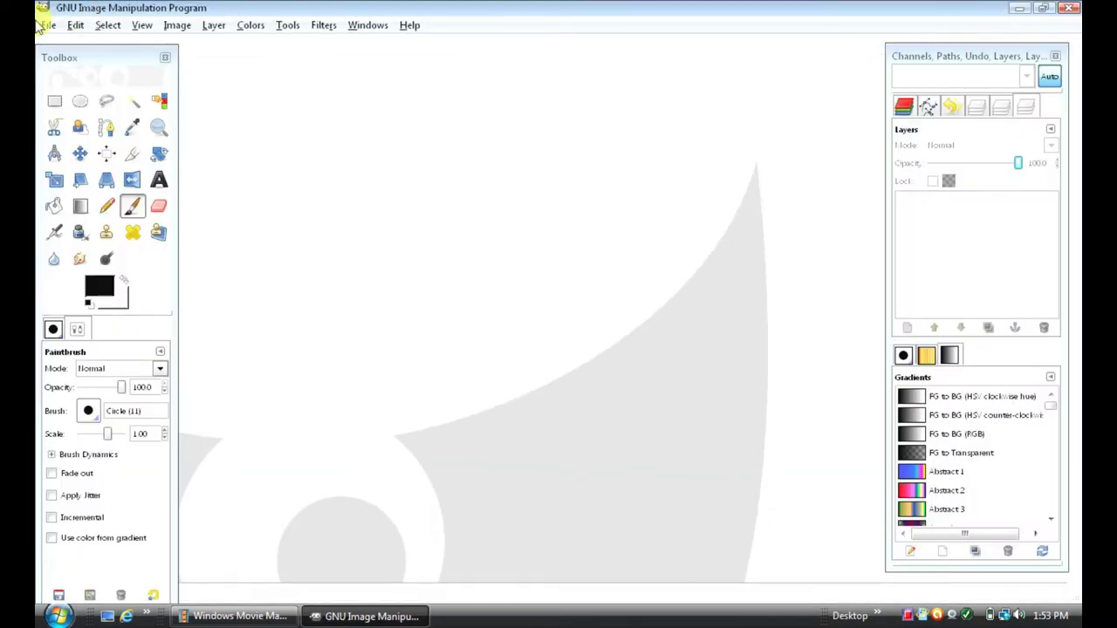
click(43, 25)
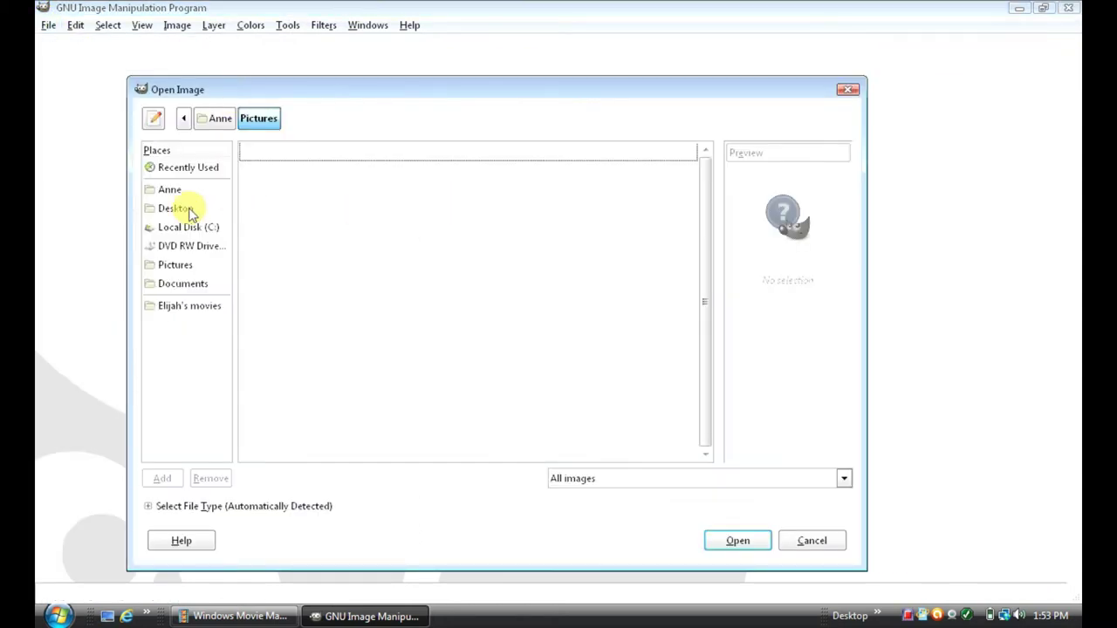
click(186, 210)
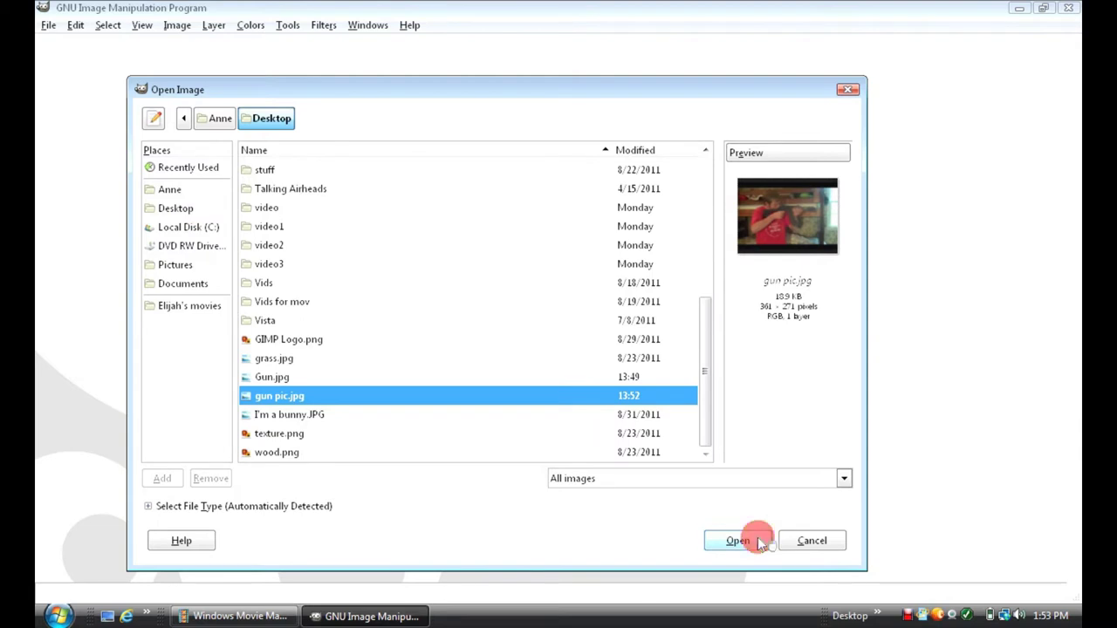
click(757, 540)
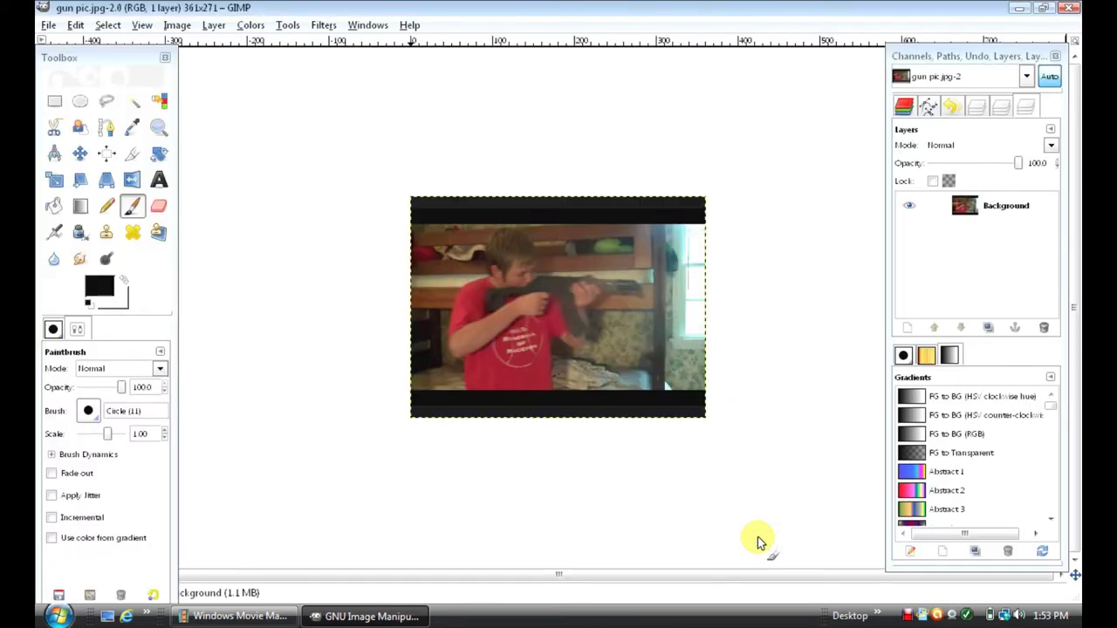
Step: Zoom in on the snapshot, then zoom back out a step
click(159, 128)
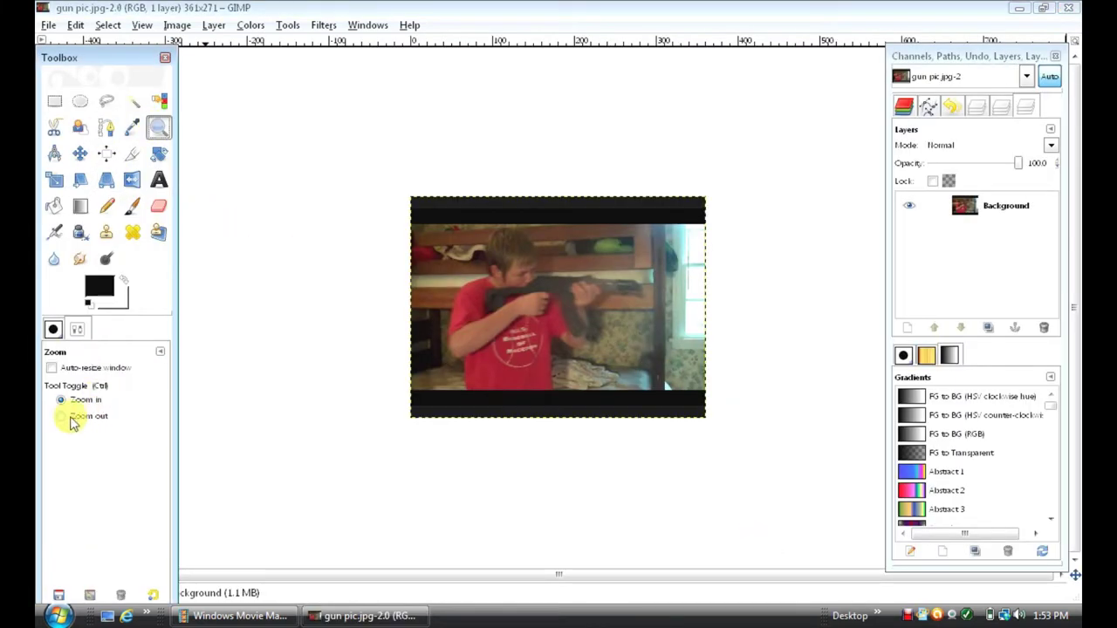
click(559, 354)
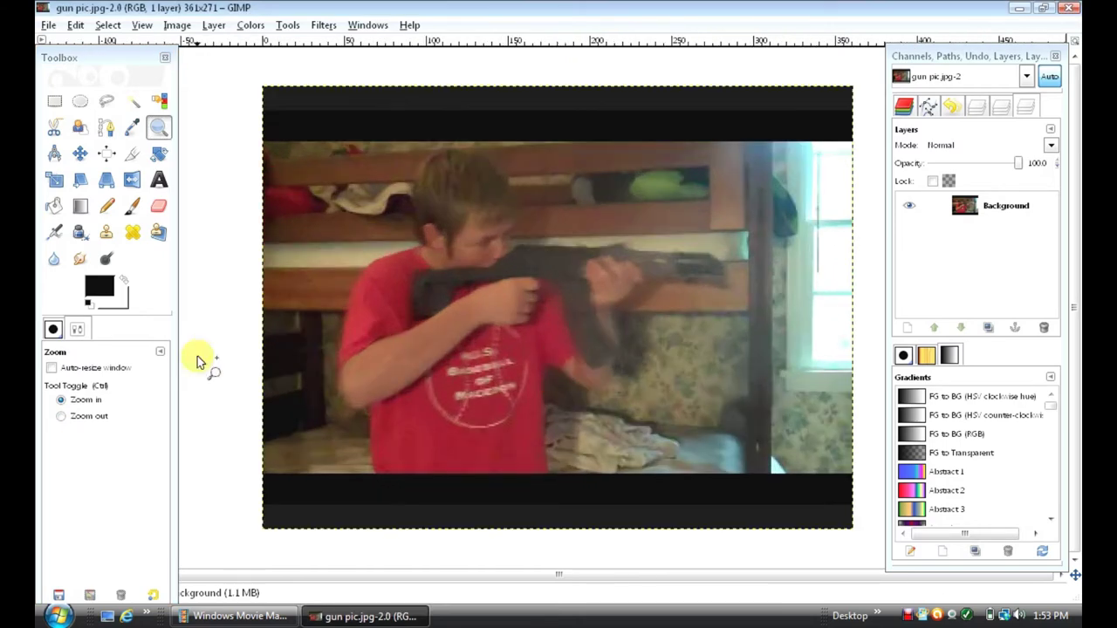
click(61, 417)
click(195, 419)
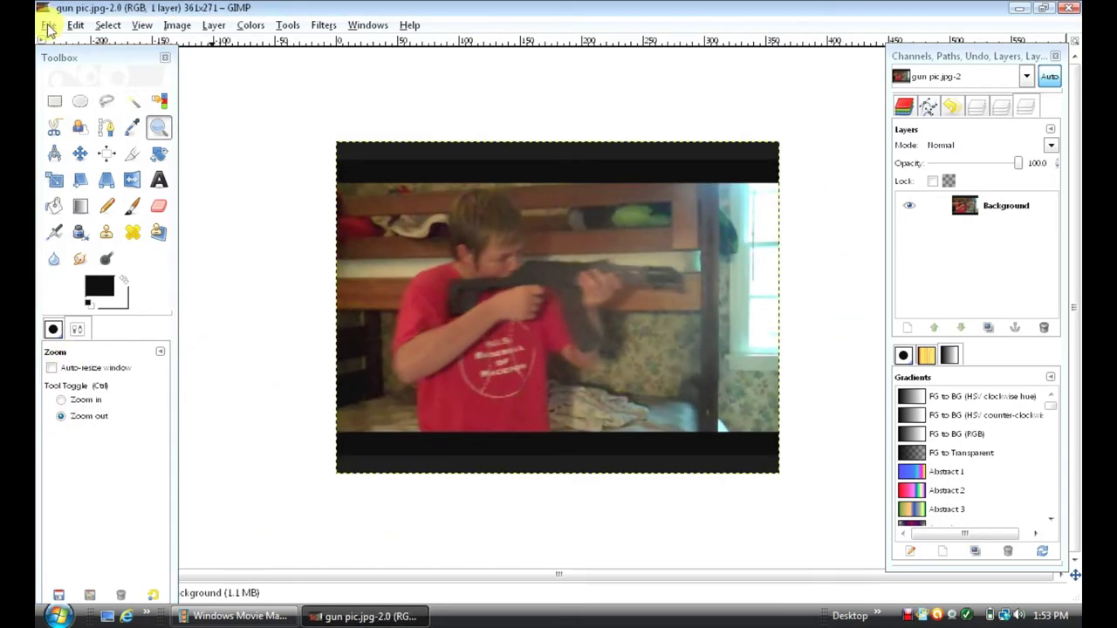
Step: Open frey side flash.jpg from Muzzle flashes as a layer over the snapshot
click(48, 26)
click(48, 26)
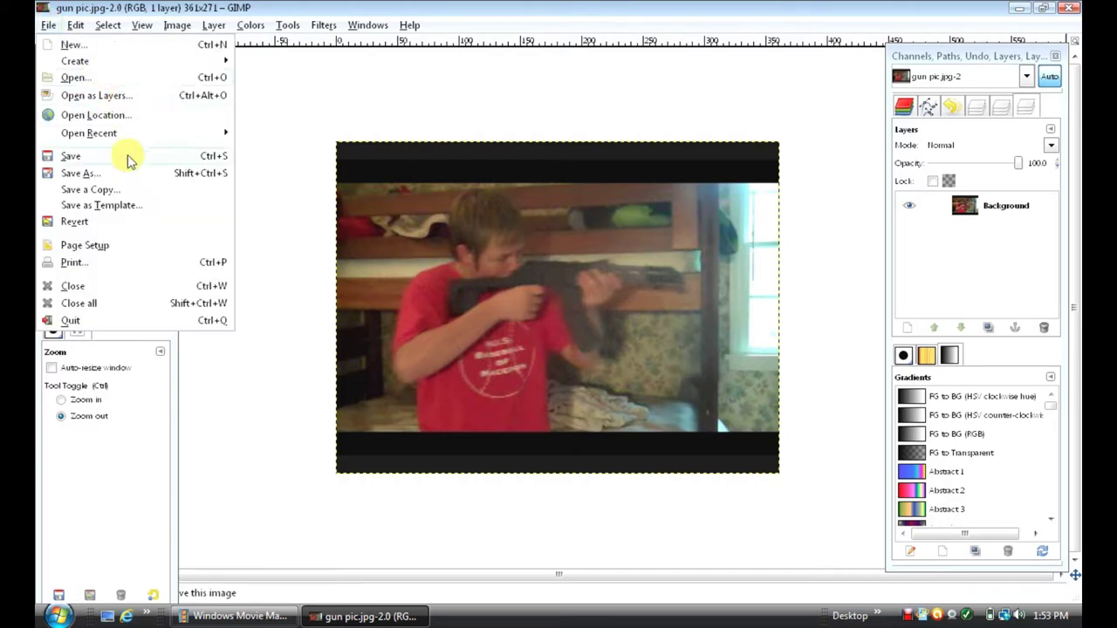
click(131, 98)
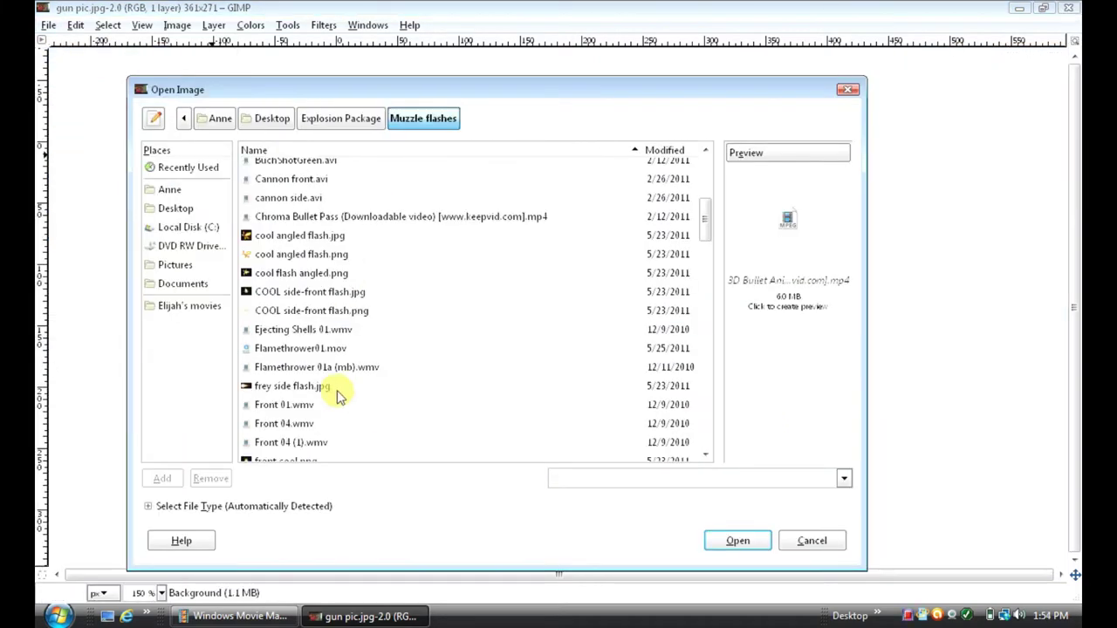
click(309, 388)
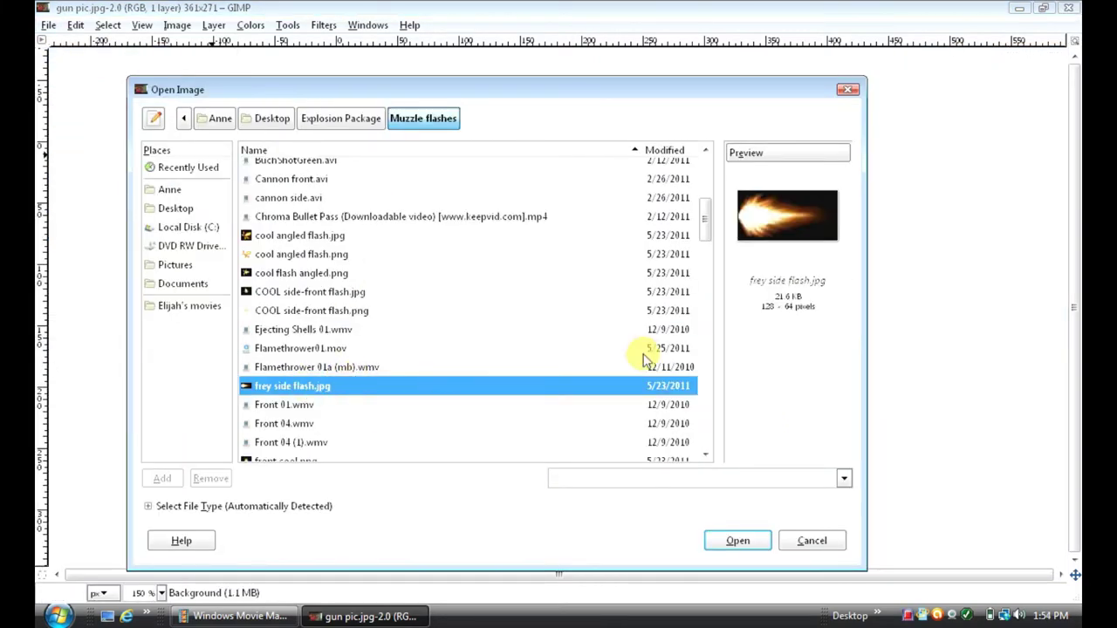
click(739, 543)
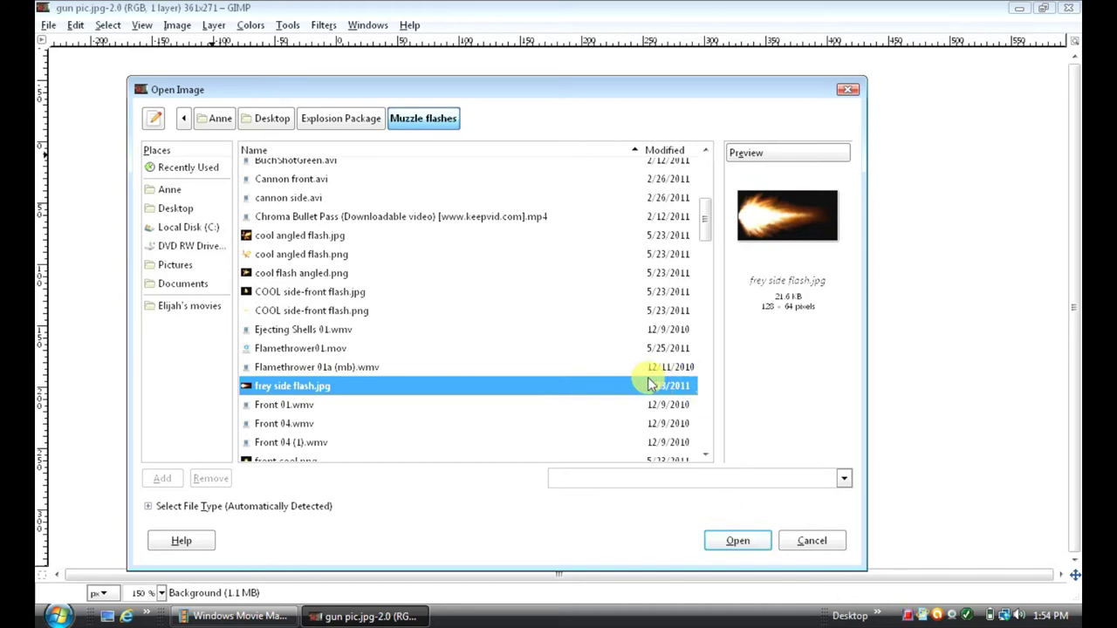
click(724, 541)
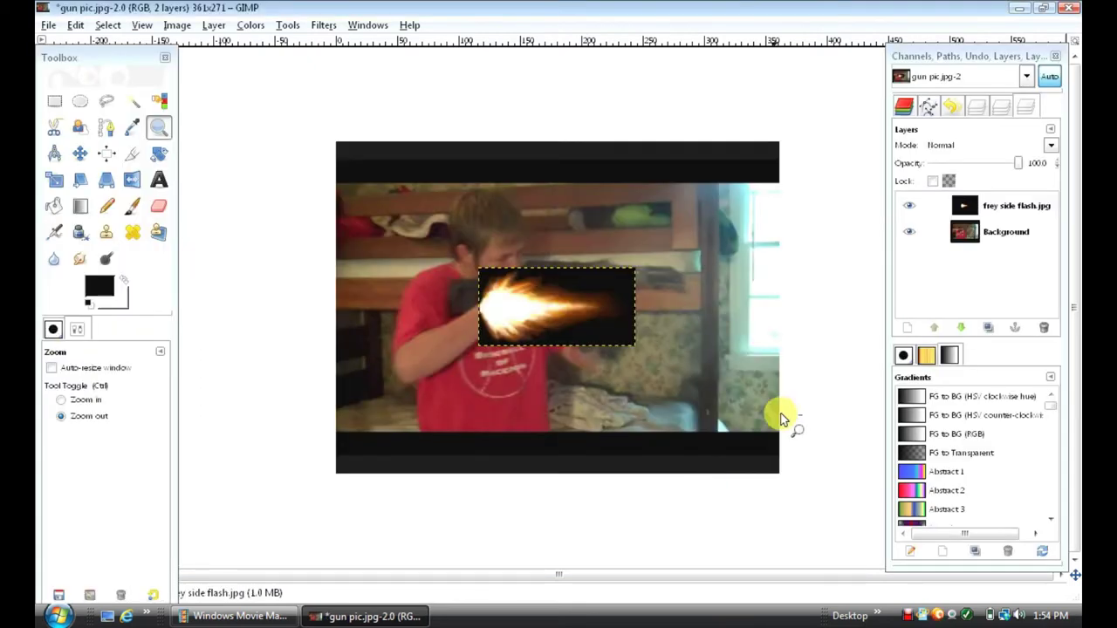
Step: Move the flash layer to the end of the gun barrel
click(79, 153)
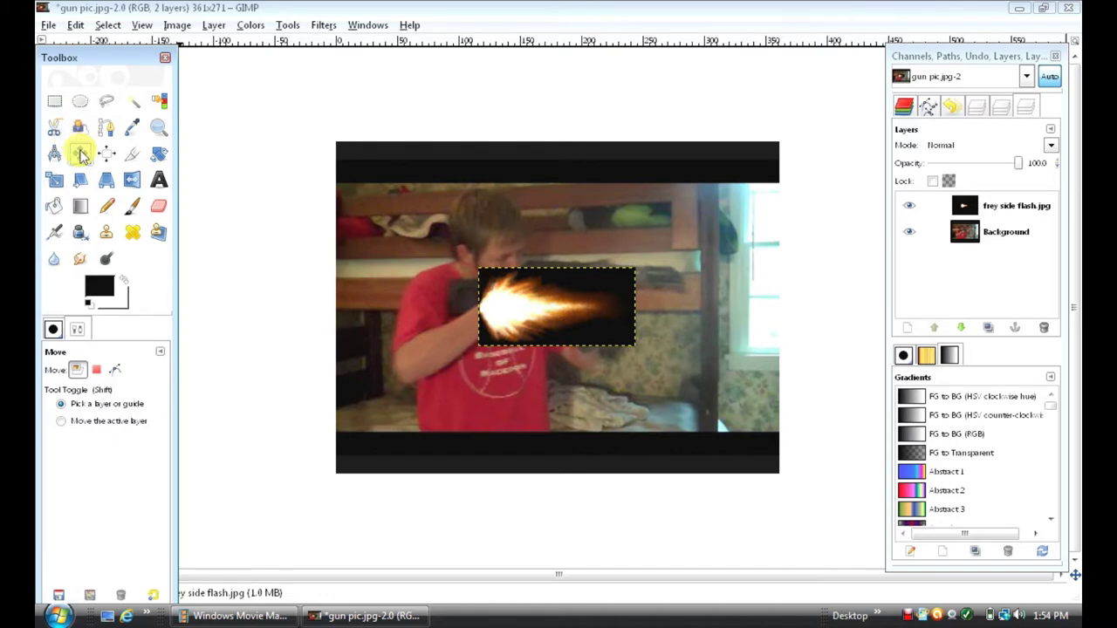
drag(559, 307, 770, 285)
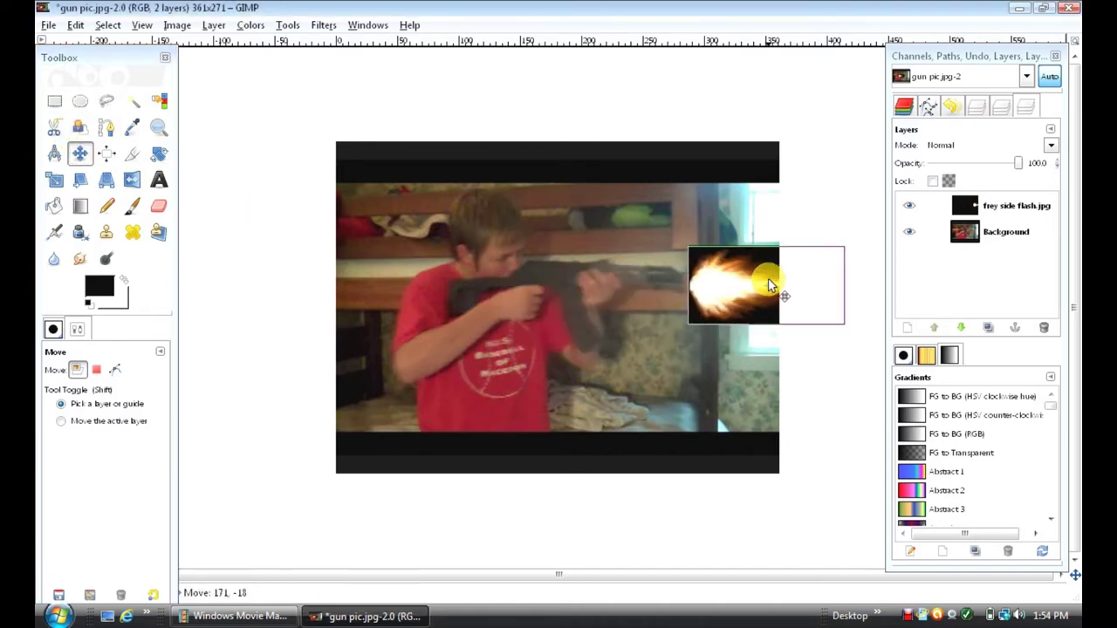
drag(770, 284, 763, 282)
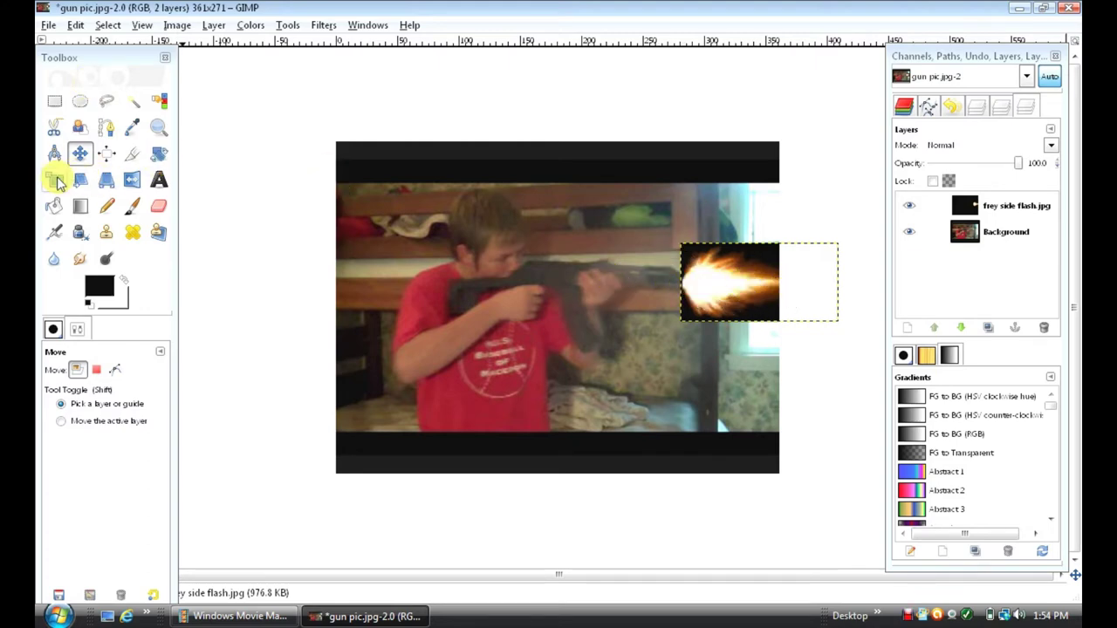
Step: Rotate the flash a few degrees and nudge it into line with the muzzle
click(159, 155)
click(717, 270)
drag(233, 111, 240, 113)
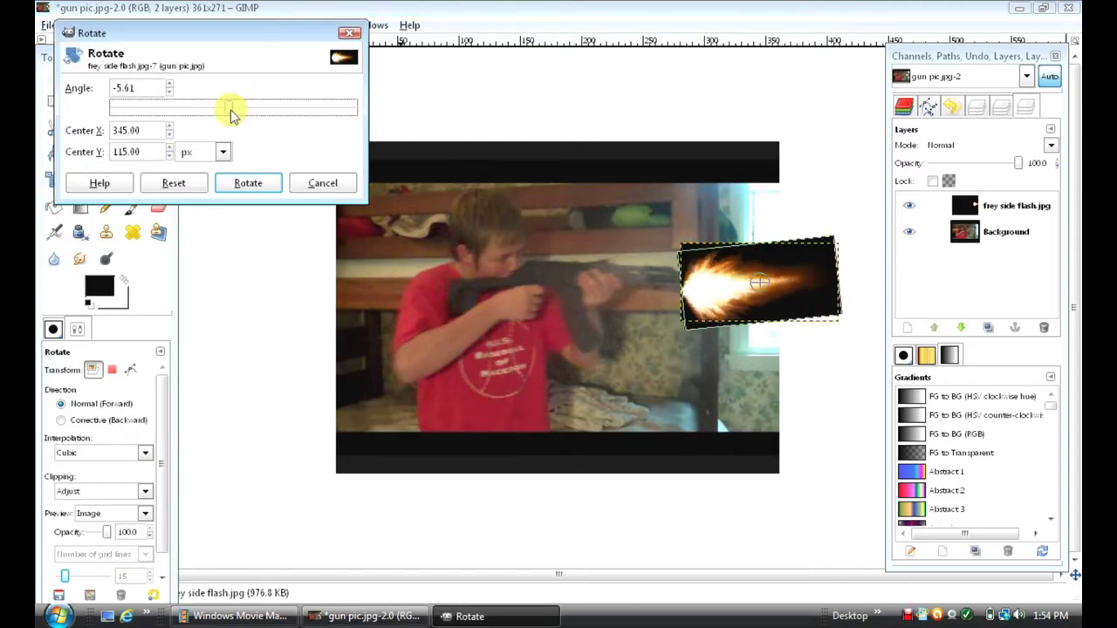
click(262, 183)
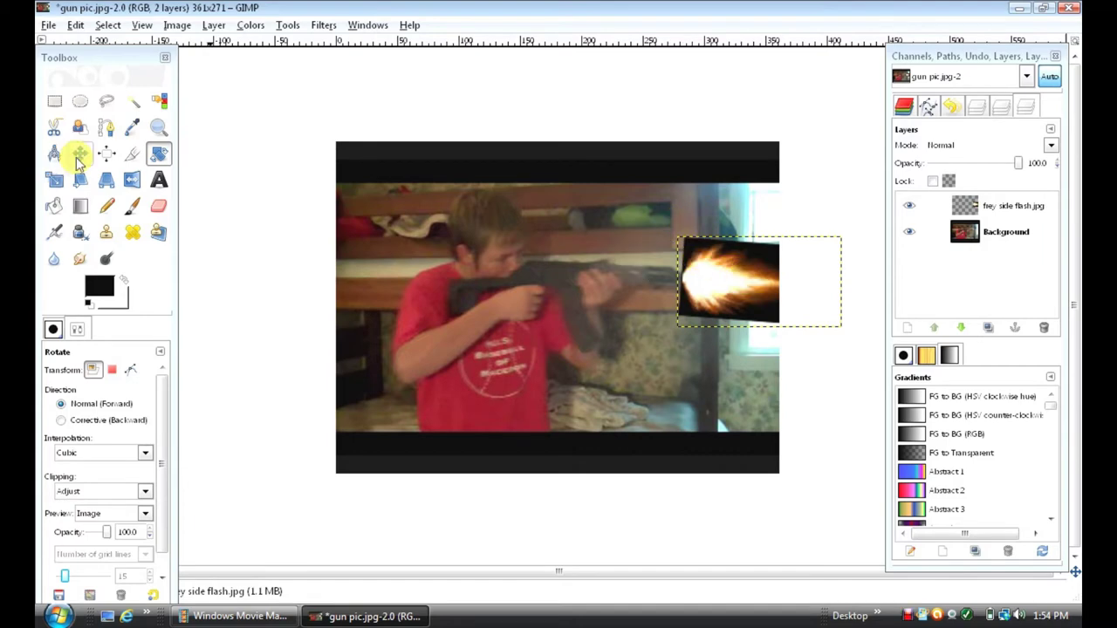
click(79, 153)
mouse_move(741, 289)
mouse_down()
mouse_move(756, 293)
mouse_move(741, 290)
mouse_up()
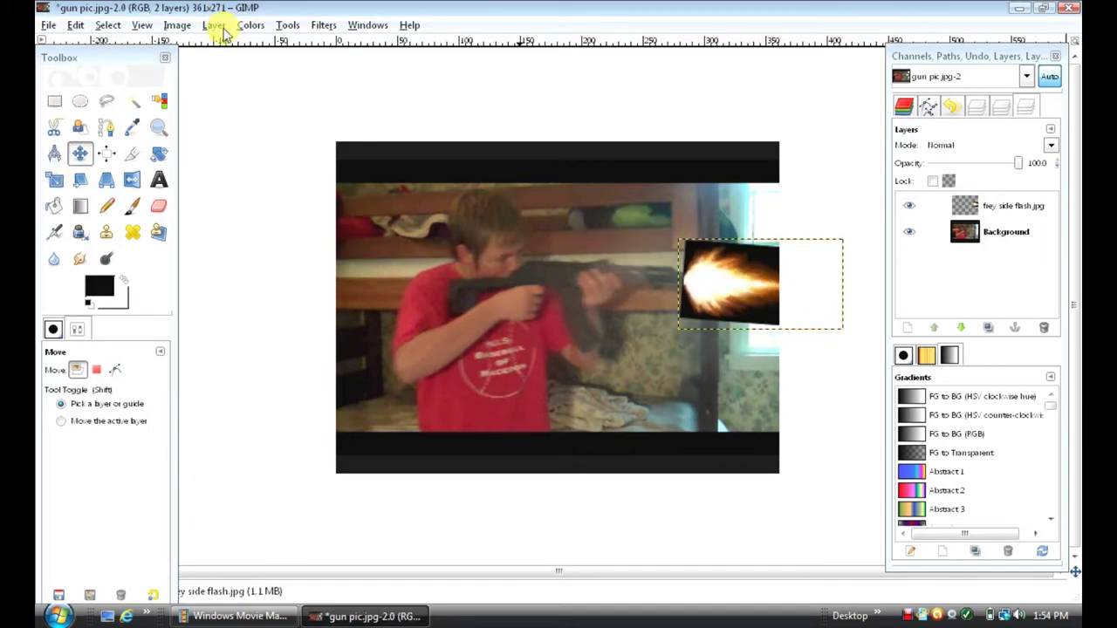
Step: Add a white full-opacity mask to the frey side flash layer, then apply it
click(1004, 246)
click(999, 205)
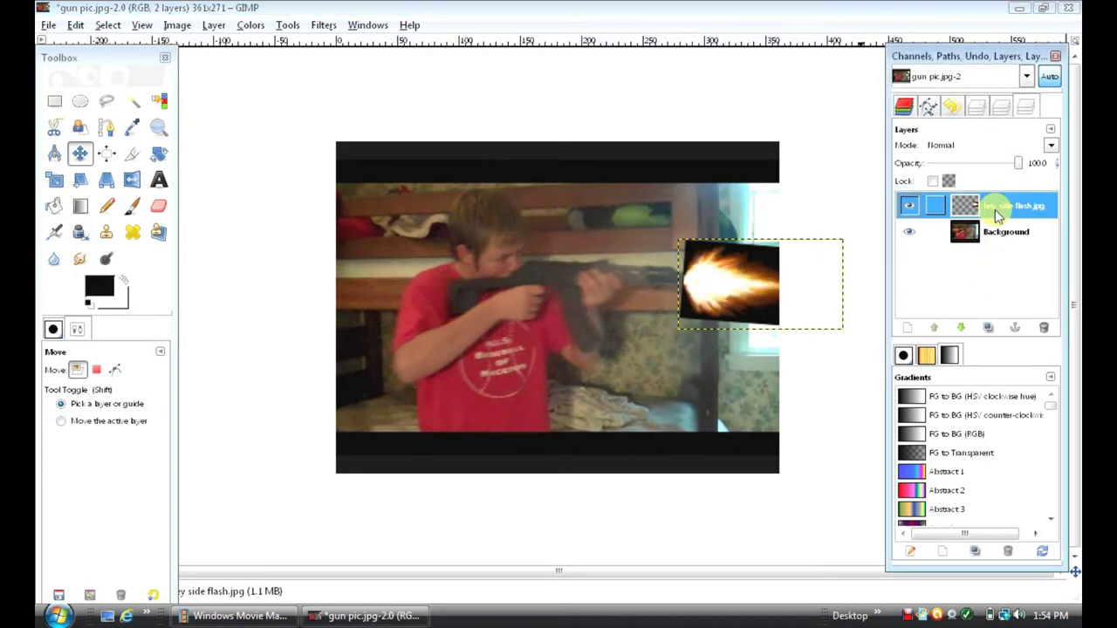
click(212, 25)
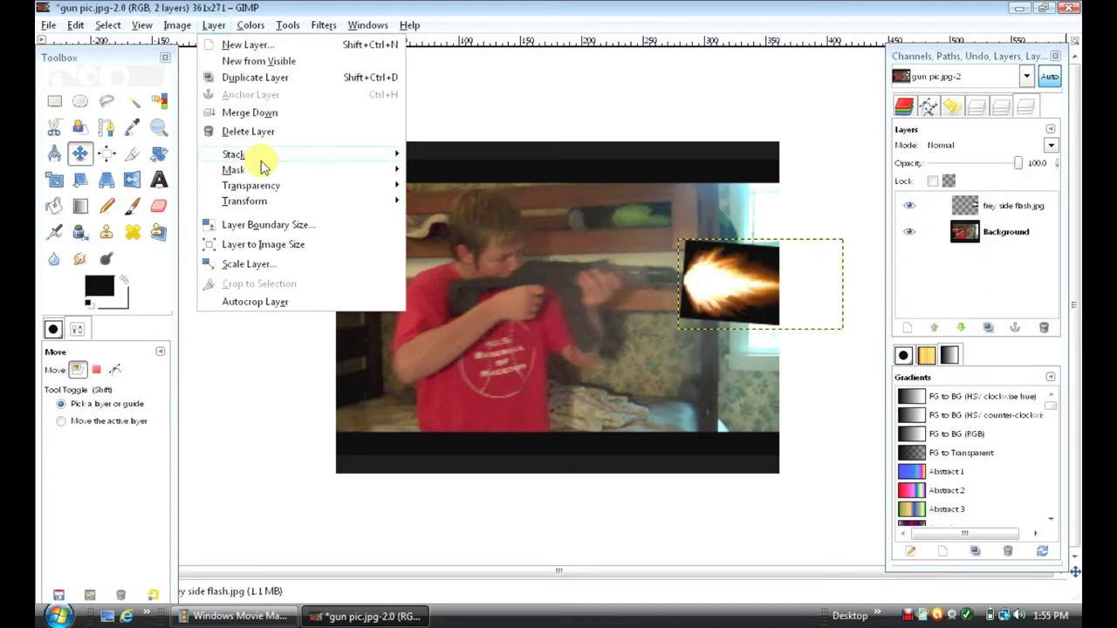
mouse_move(234, 169)
click(522, 171)
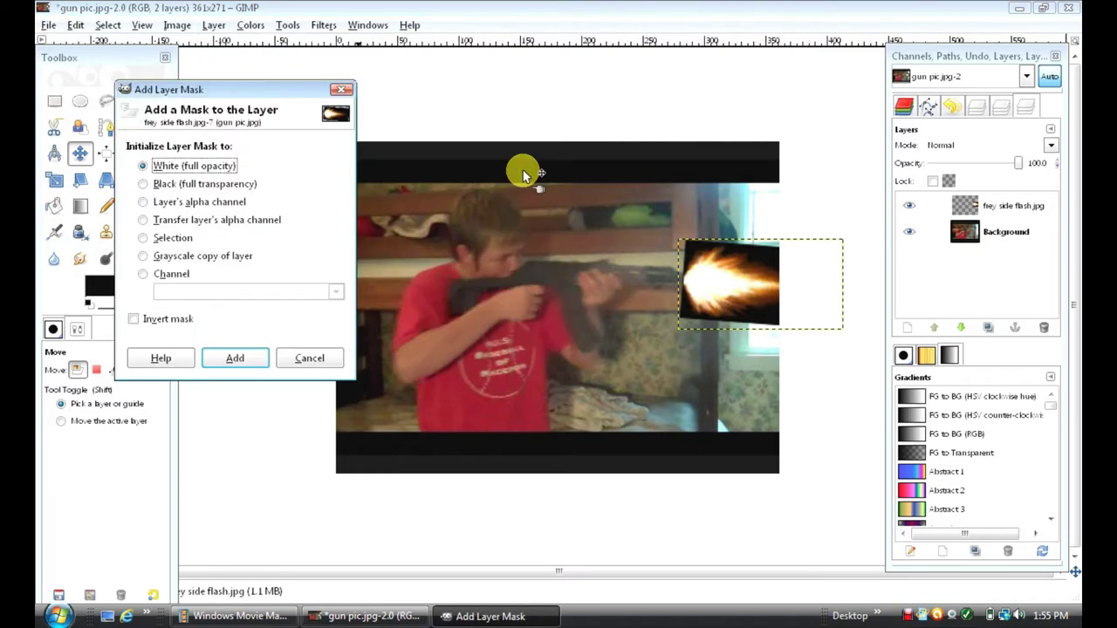
click(234, 358)
click(213, 26)
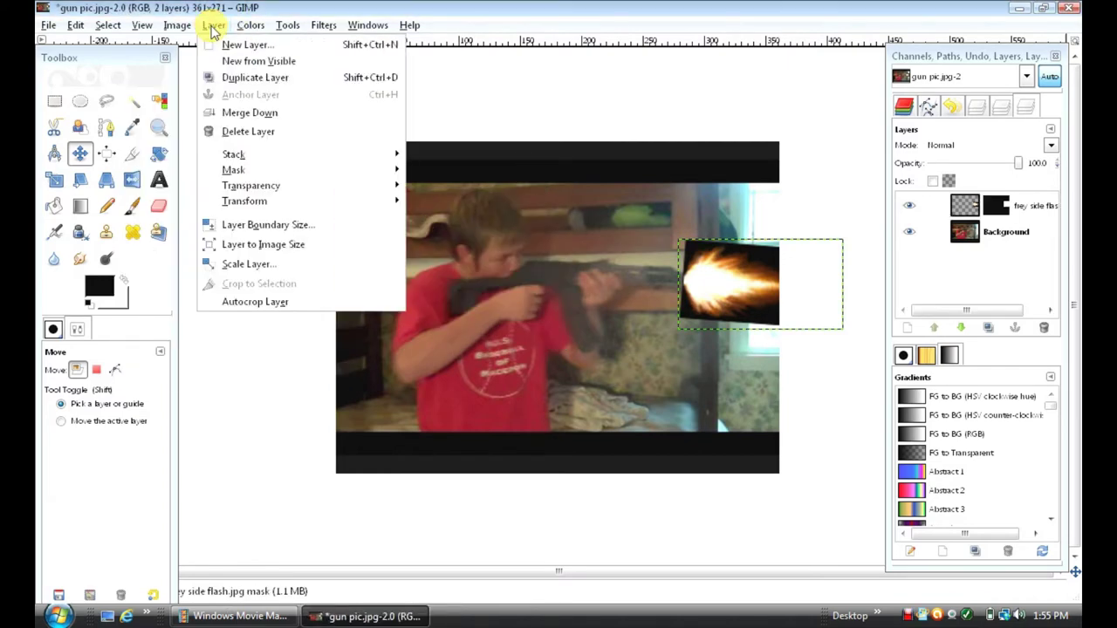
mouse_move(234, 169)
click(467, 190)
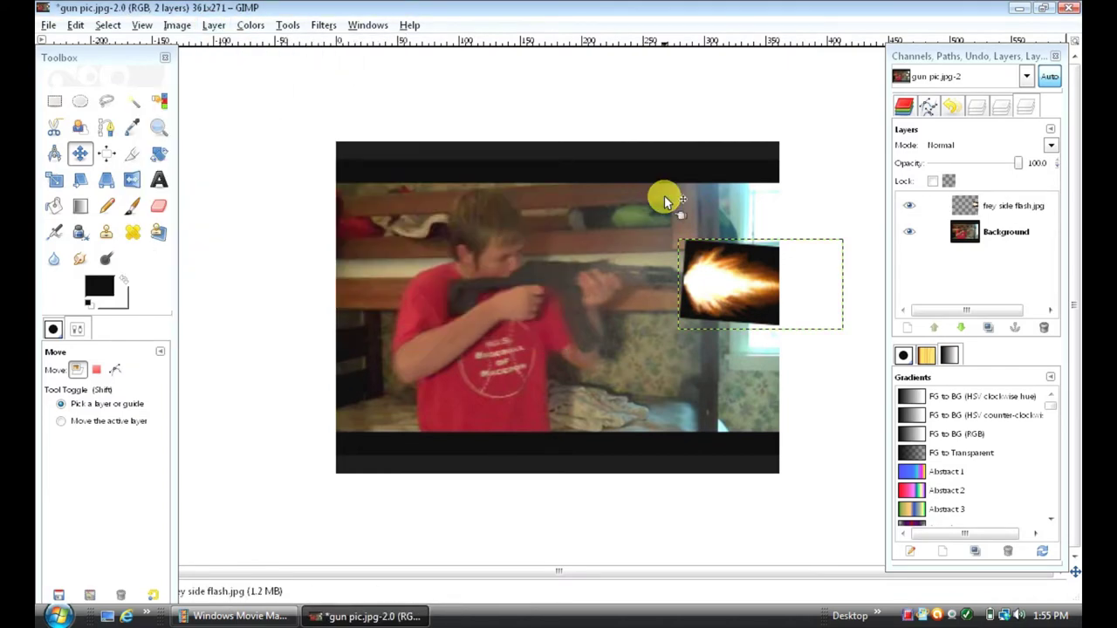
Step: Fuzzy-select and delete the black area around the flash, then zoom in
click(133, 102)
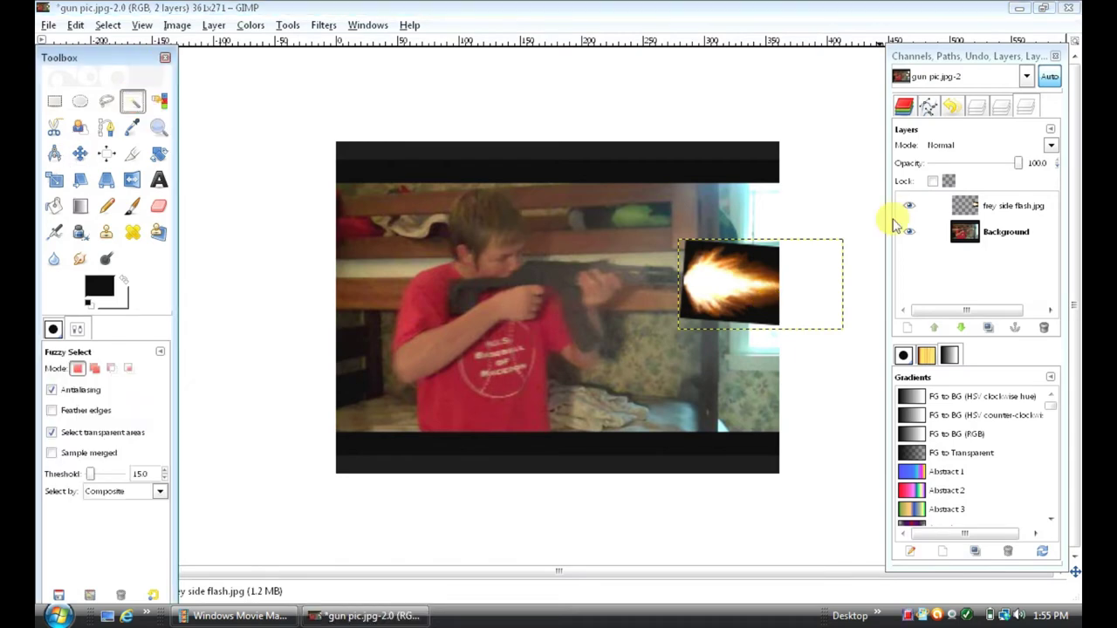
click(770, 259)
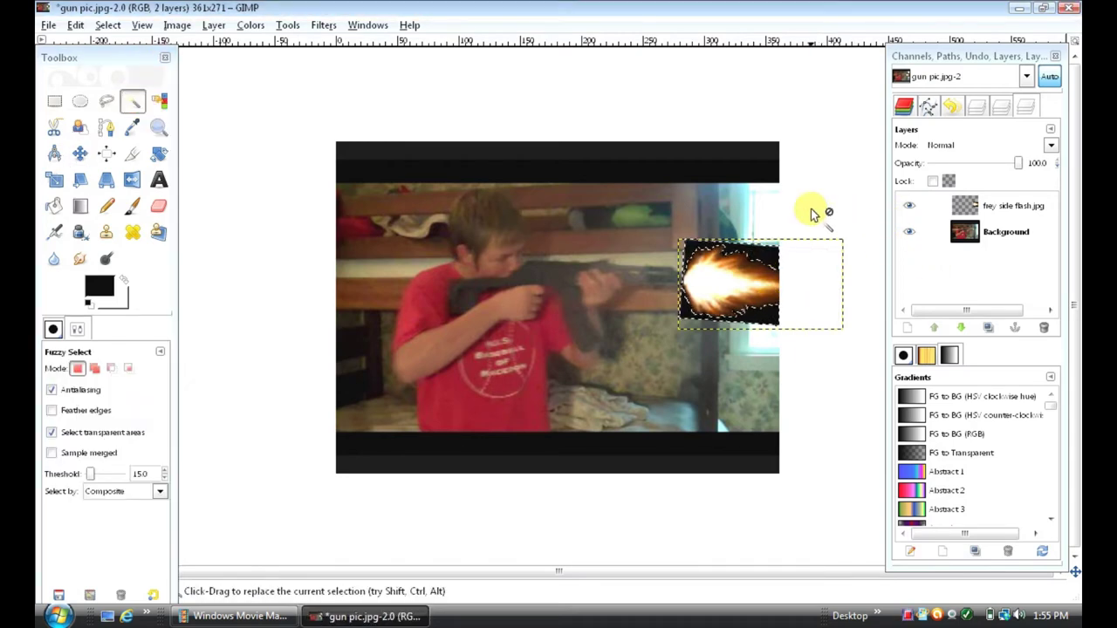
key(Delete)
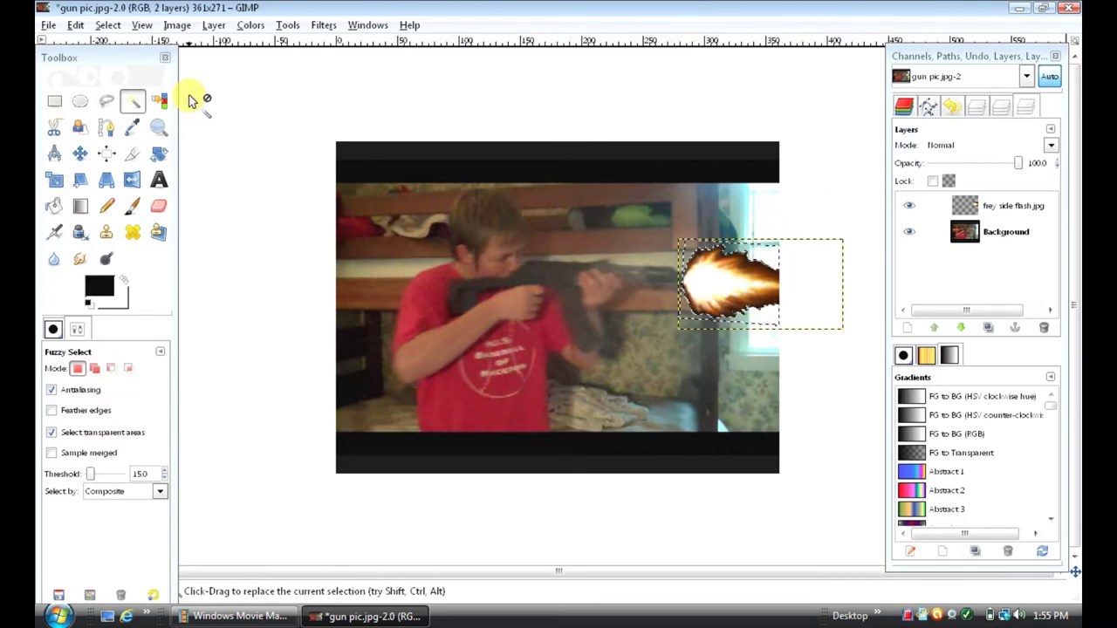
click(158, 127)
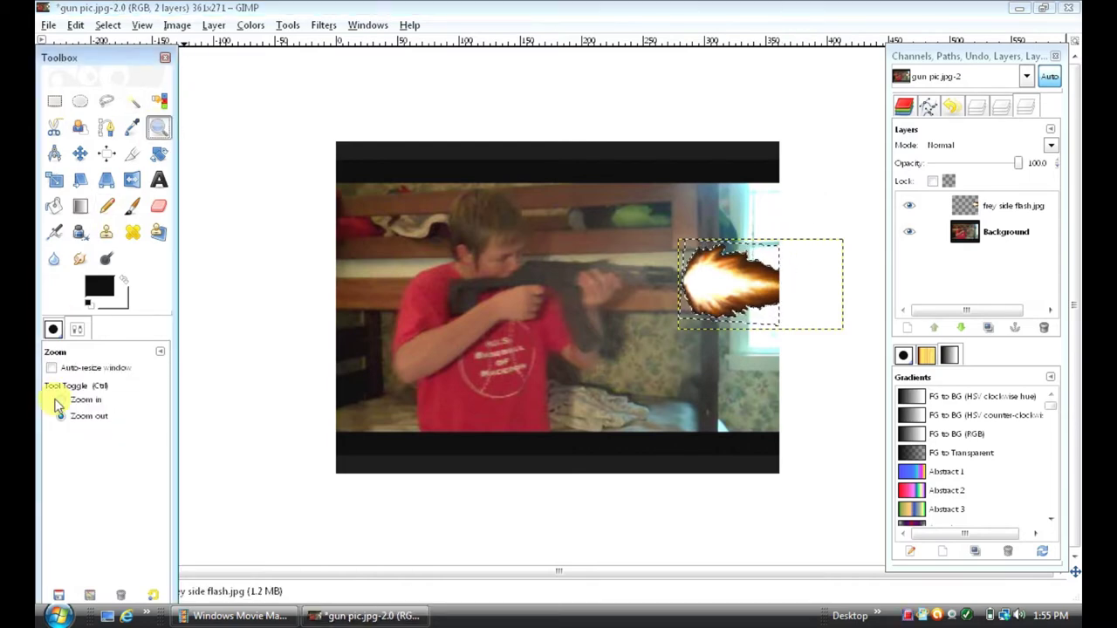
click(738, 320)
click(738, 319)
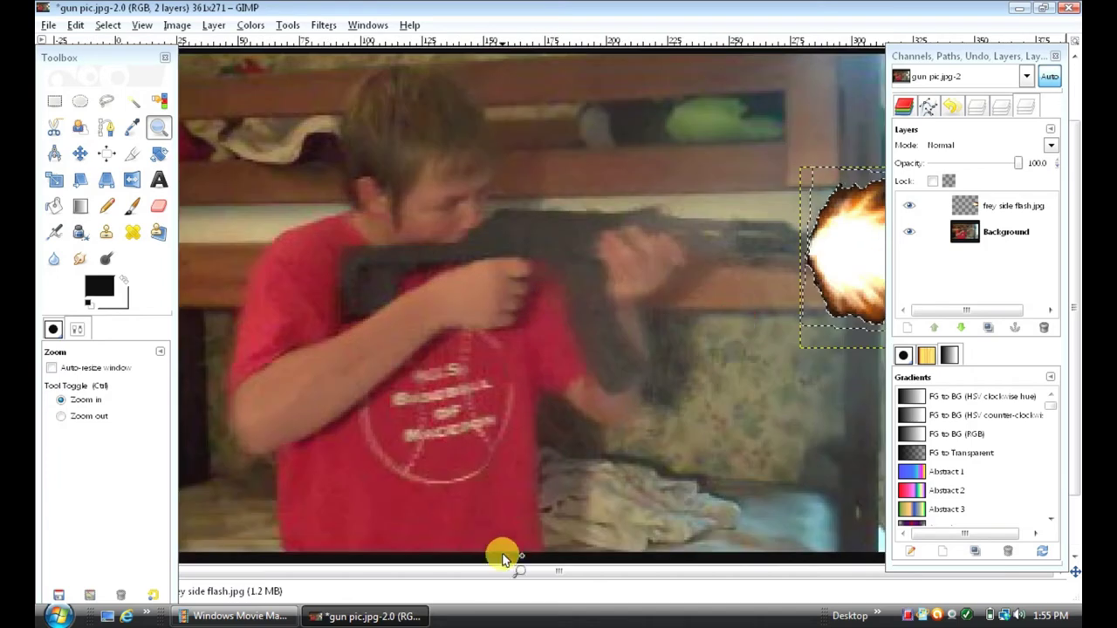
drag(969, 54, 497, 50)
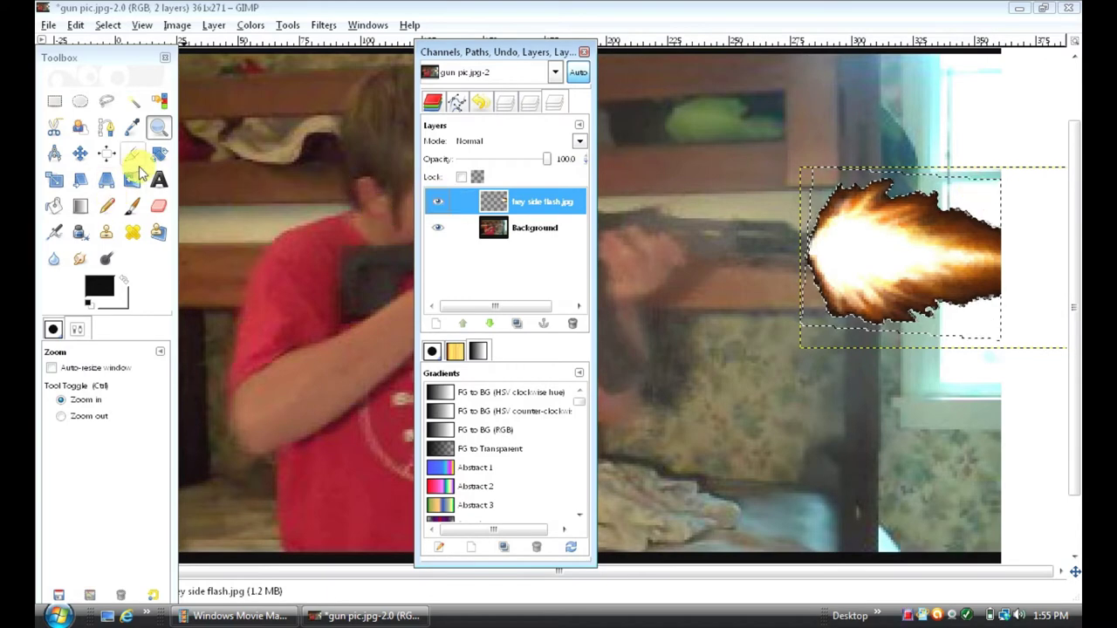
Step: Fuzzy-select the leftover dark fringes at the flash's top, left and right edges
click(132, 101)
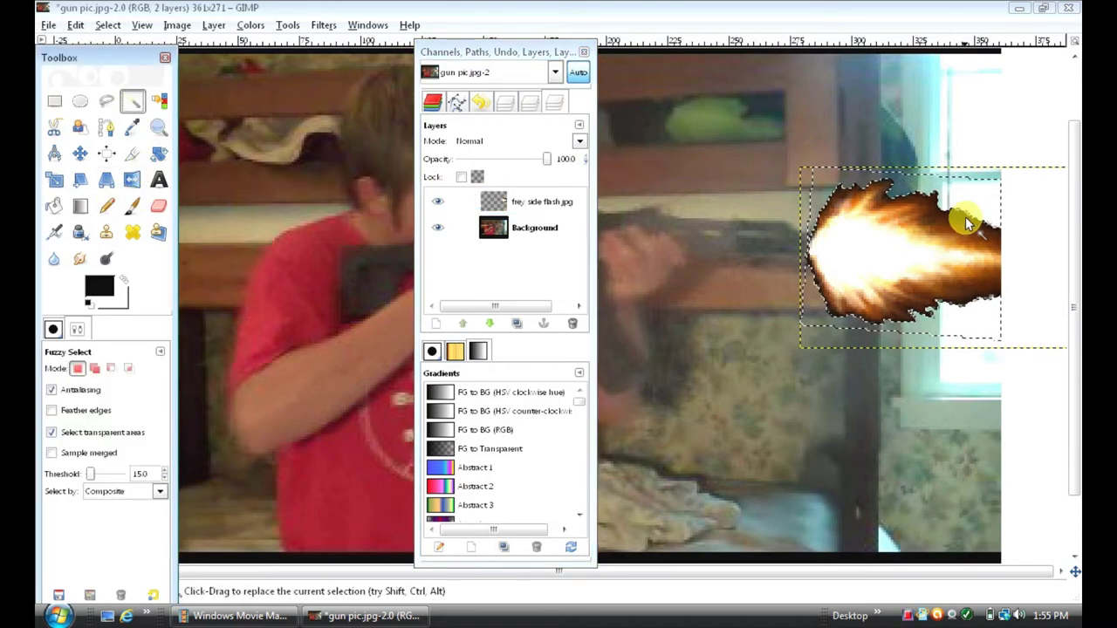
drag(962, 218, 960, 220)
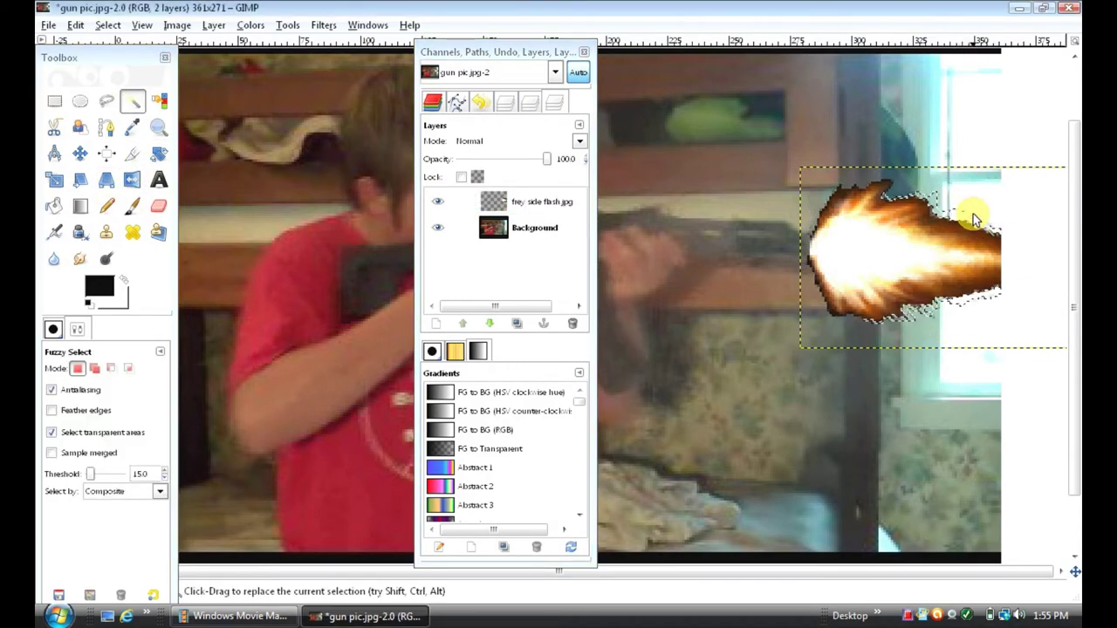
click(838, 192)
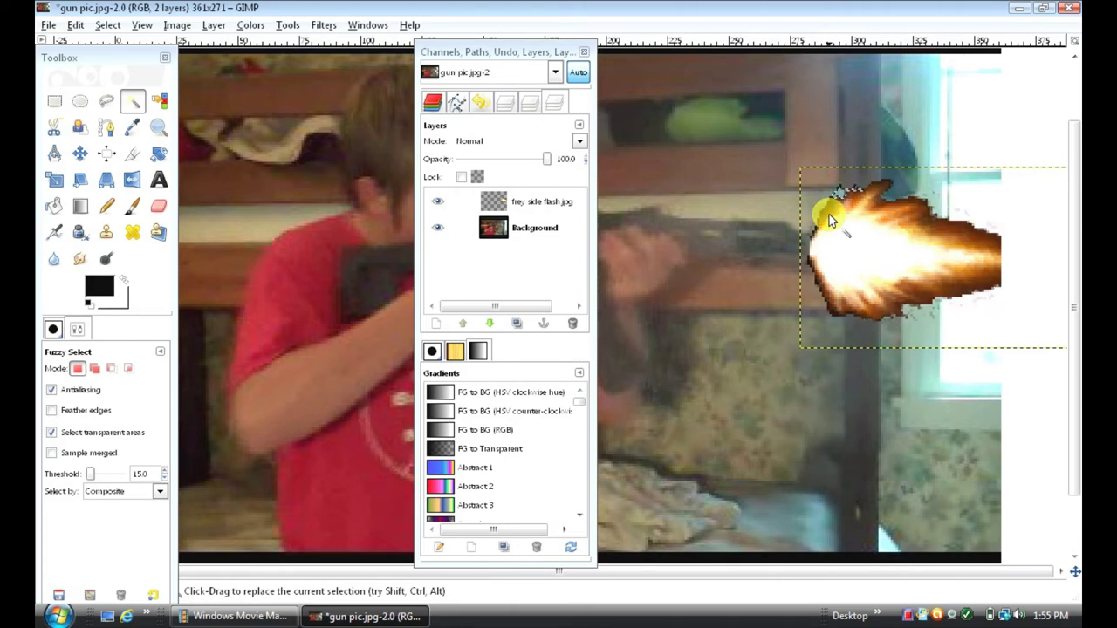
click(834, 312)
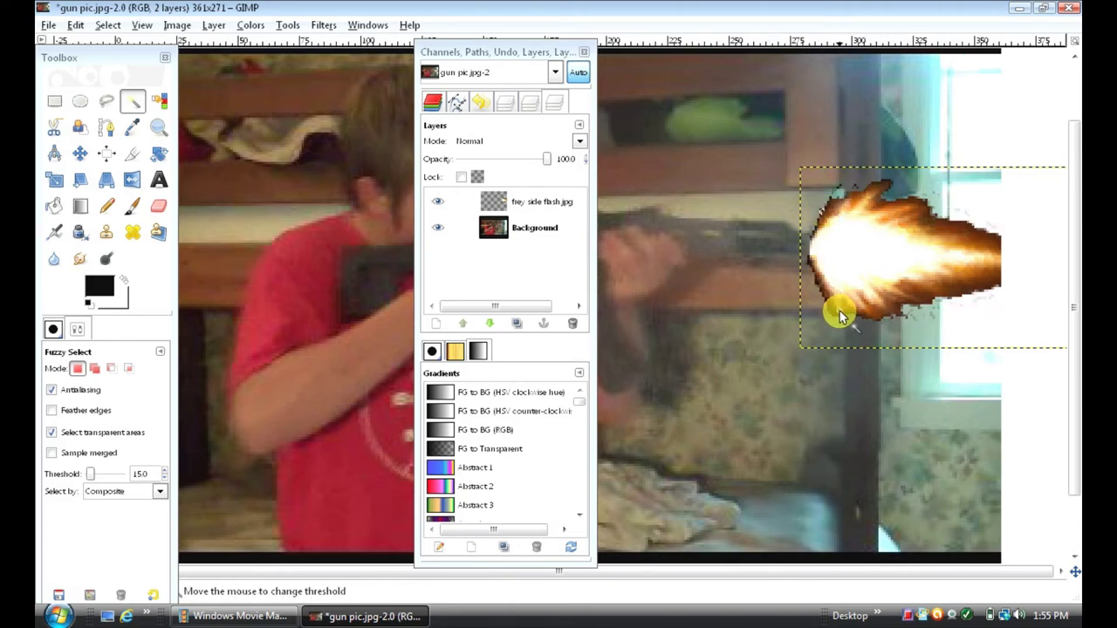
click(820, 286)
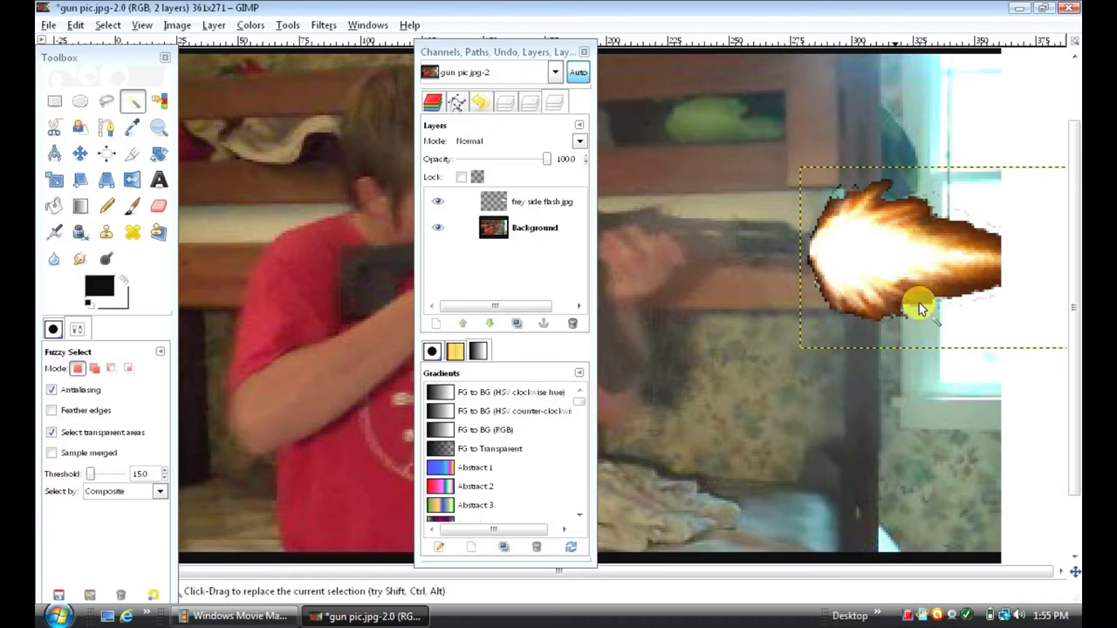
click(976, 247)
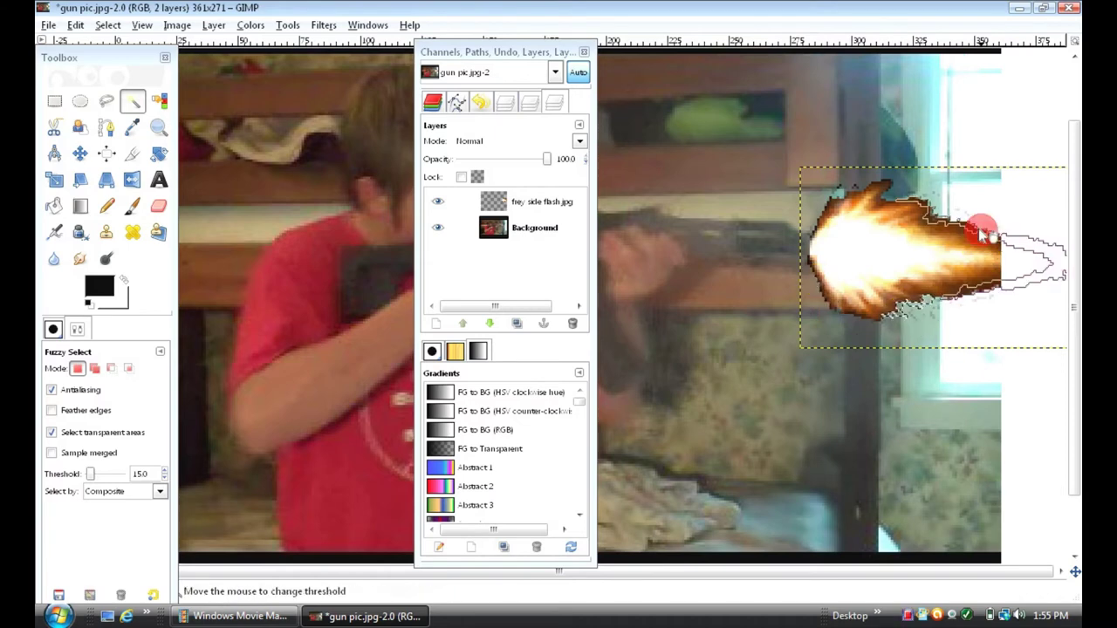
click(886, 188)
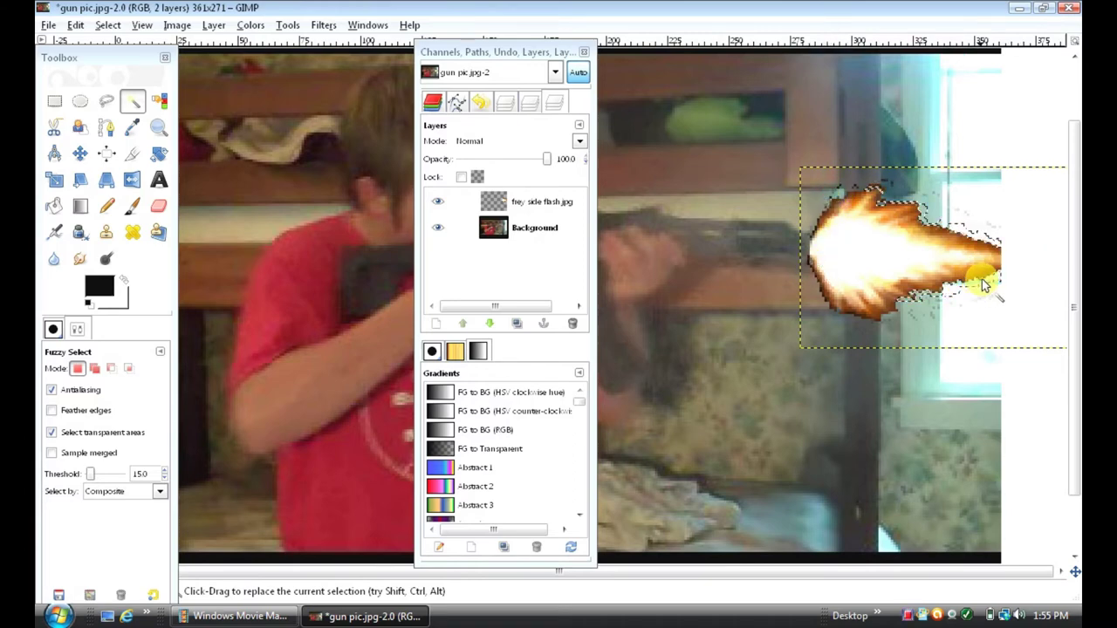
mouse_move(560, 51)
mouse_down()
mouse_move(779, 54)
mouse_move(638, 54)
mouse_up()
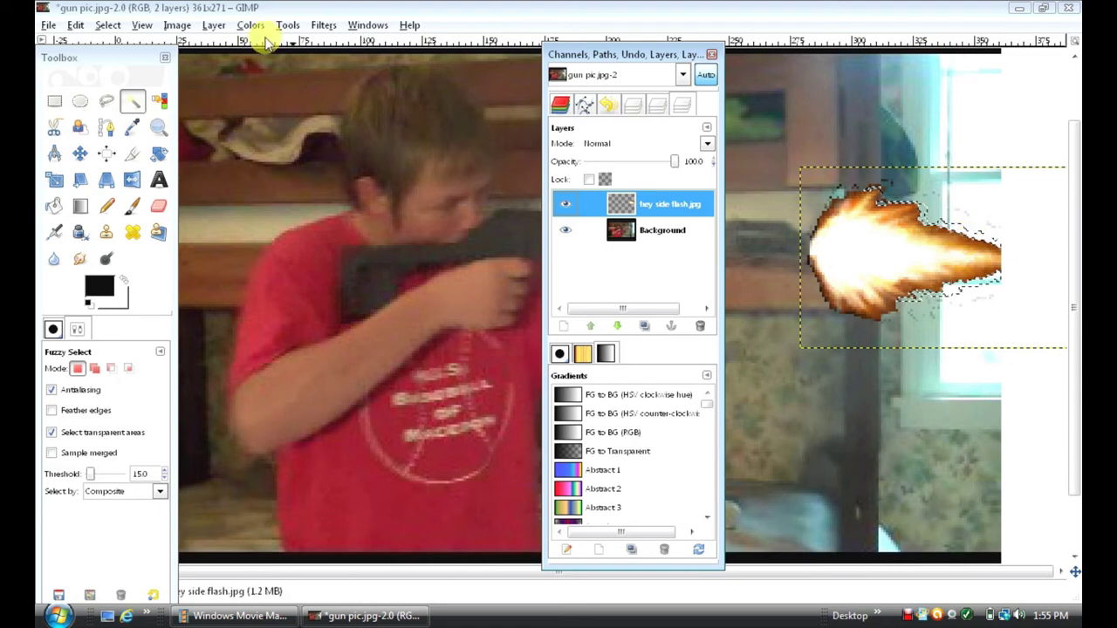
Step: Erase stray specks and the white dot around the flame on the flash layer
click(72, 28)
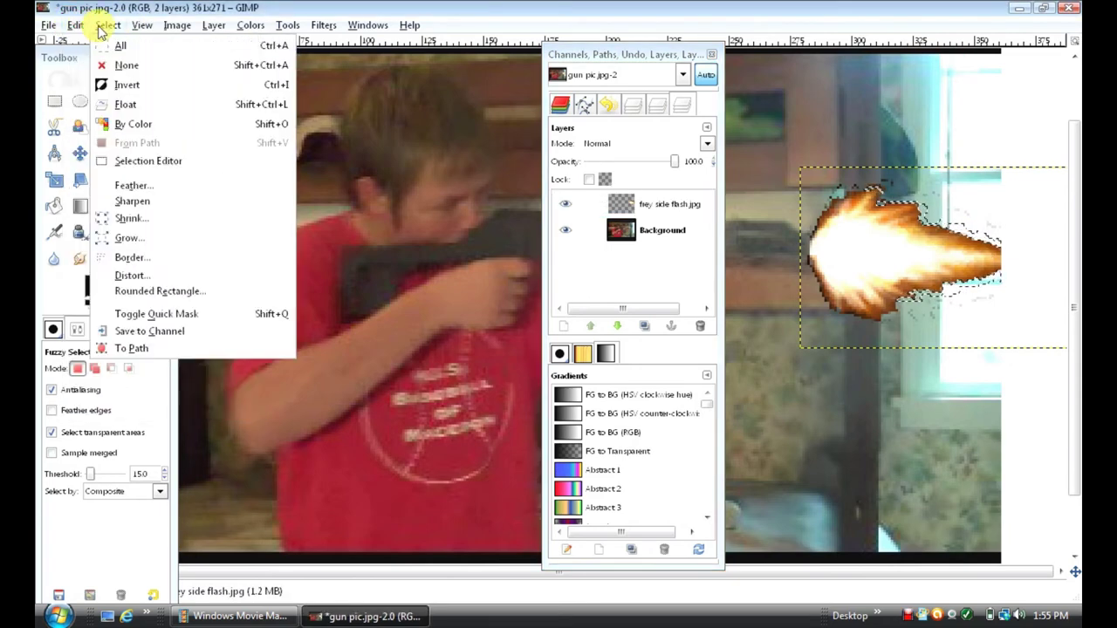
key(Escape)
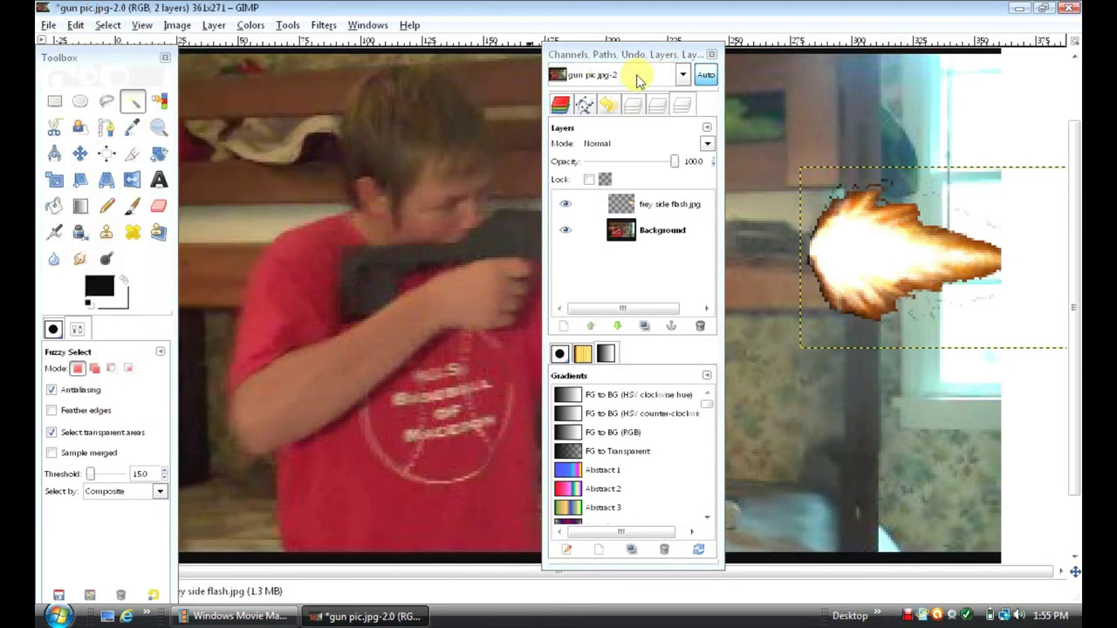
click(663, 204)
drag(637, 55, 515, 54)
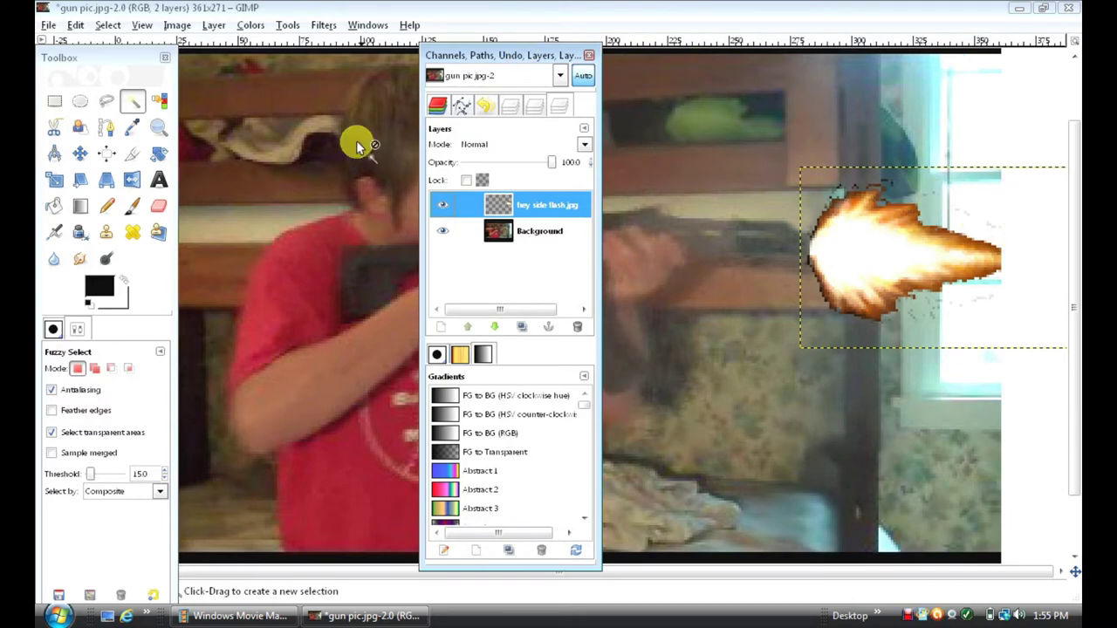
click(157, 206)
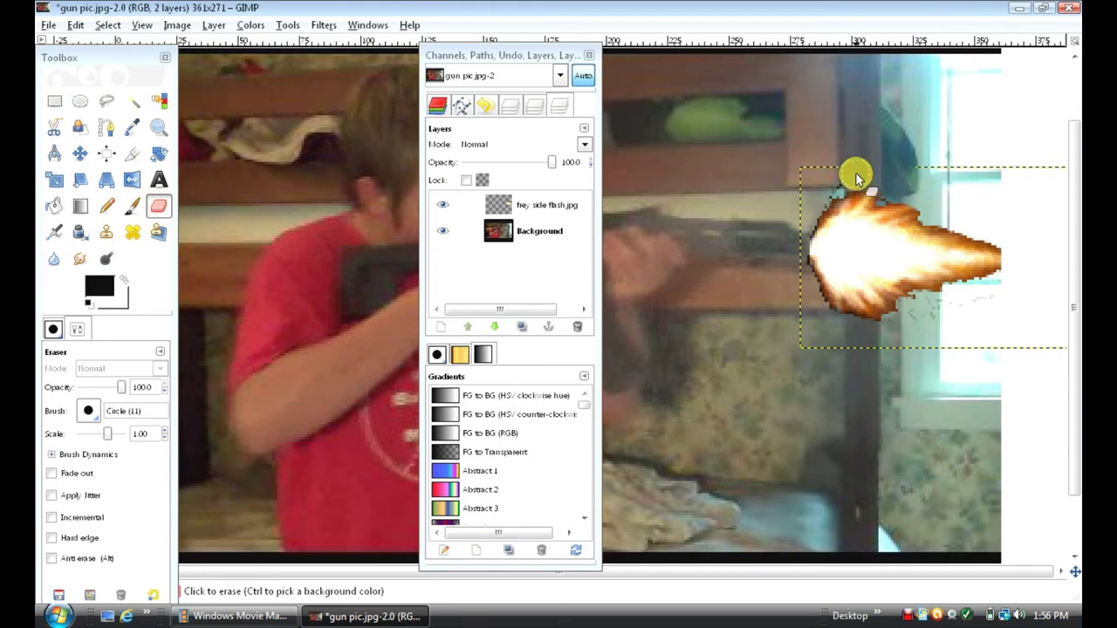
drag(815, 182, 824, 183)
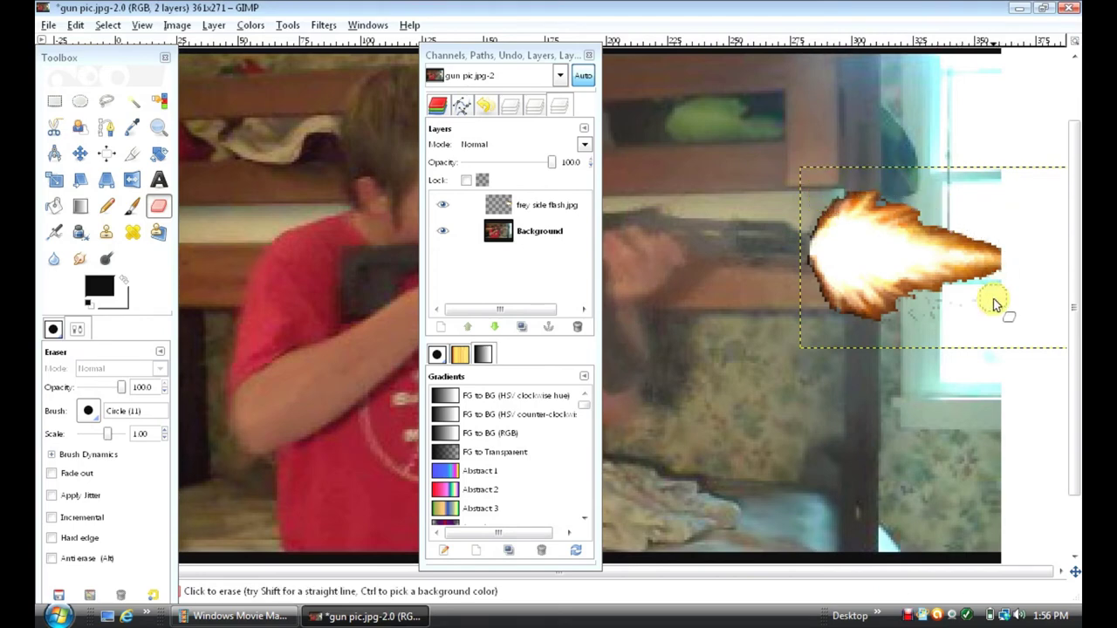
drag(992, 305, 905, 311)
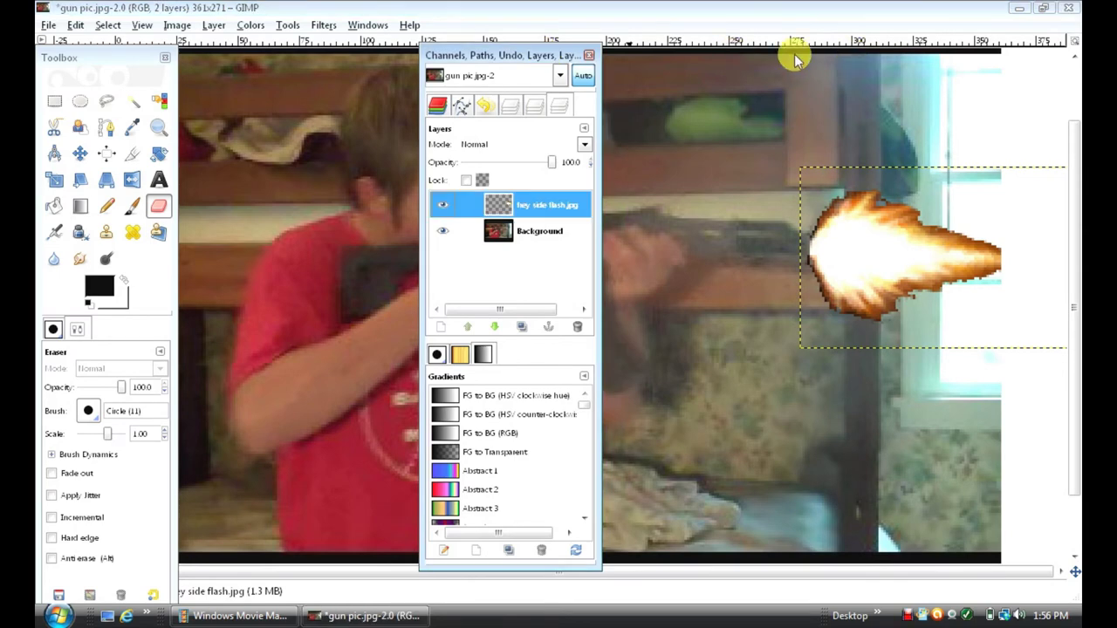
Step: Zoom out to view the whole composite picture
drag(545, 57, 719, 56)
click(158, 128)
click(73, 416)
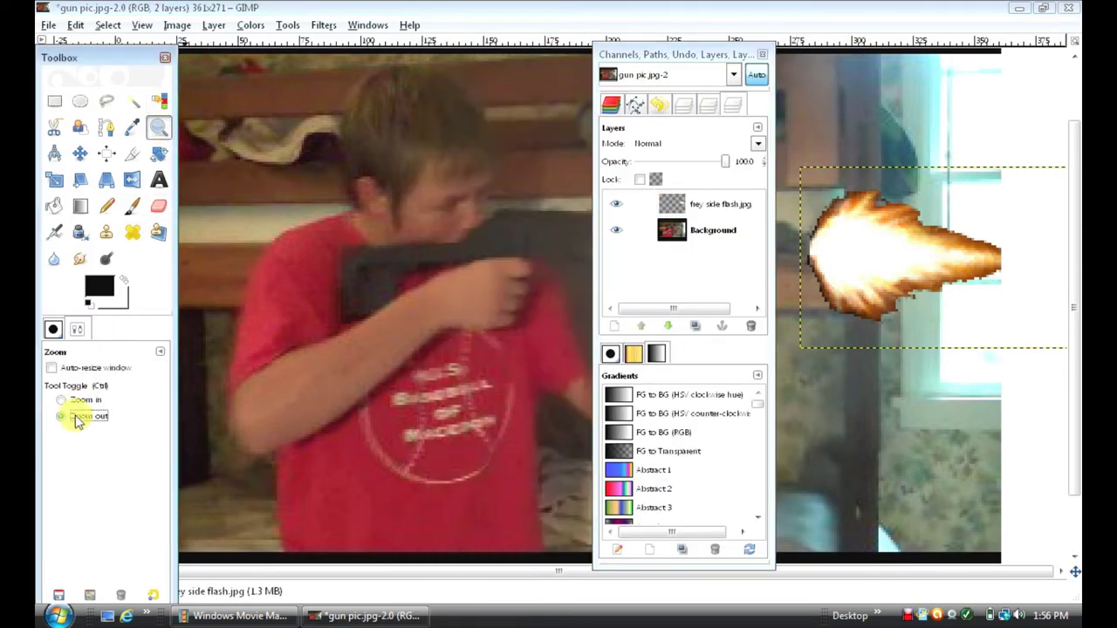
click(352, 392)
drag(677, 54, 945, 45)
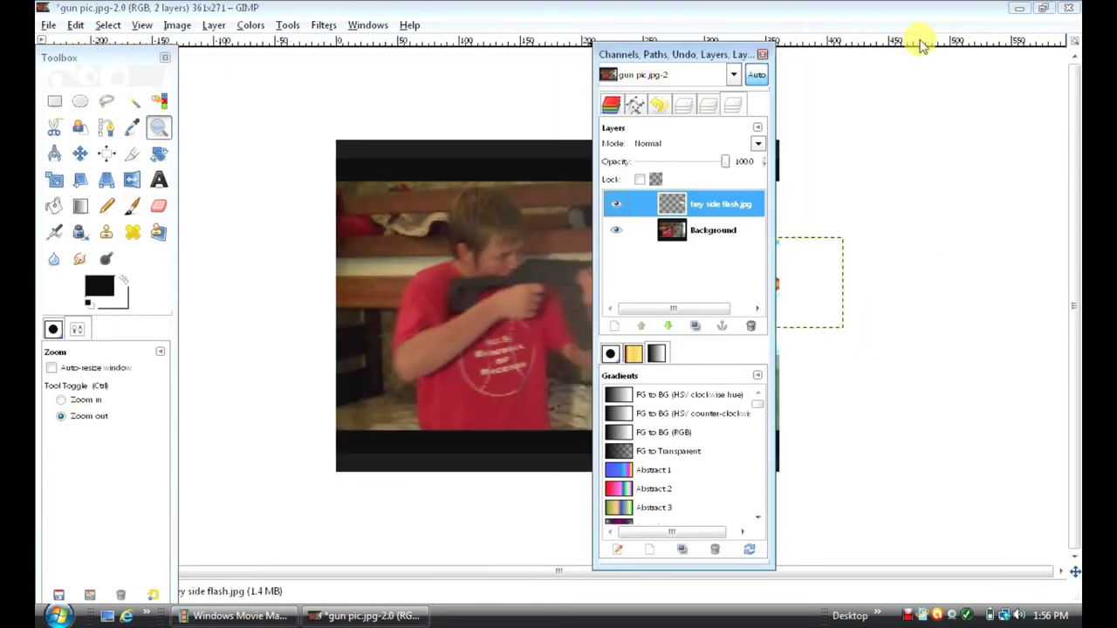
Step: Export the composite to the Desktop as gun pic final.jpg at quality 100, then quit GIMP
click(46, 26)
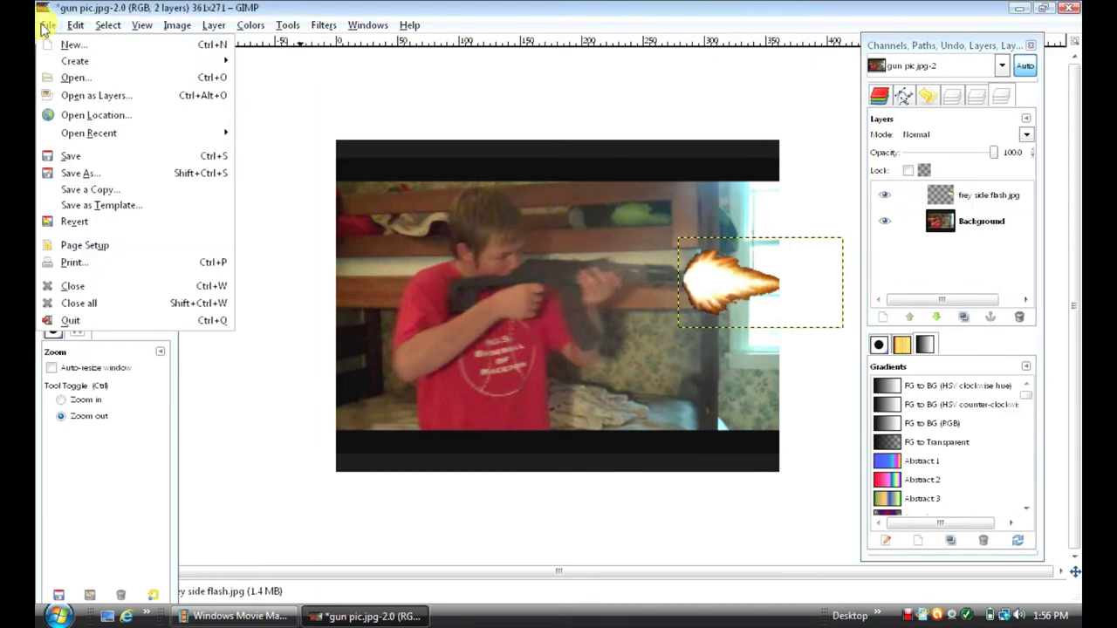
click(148, 173)
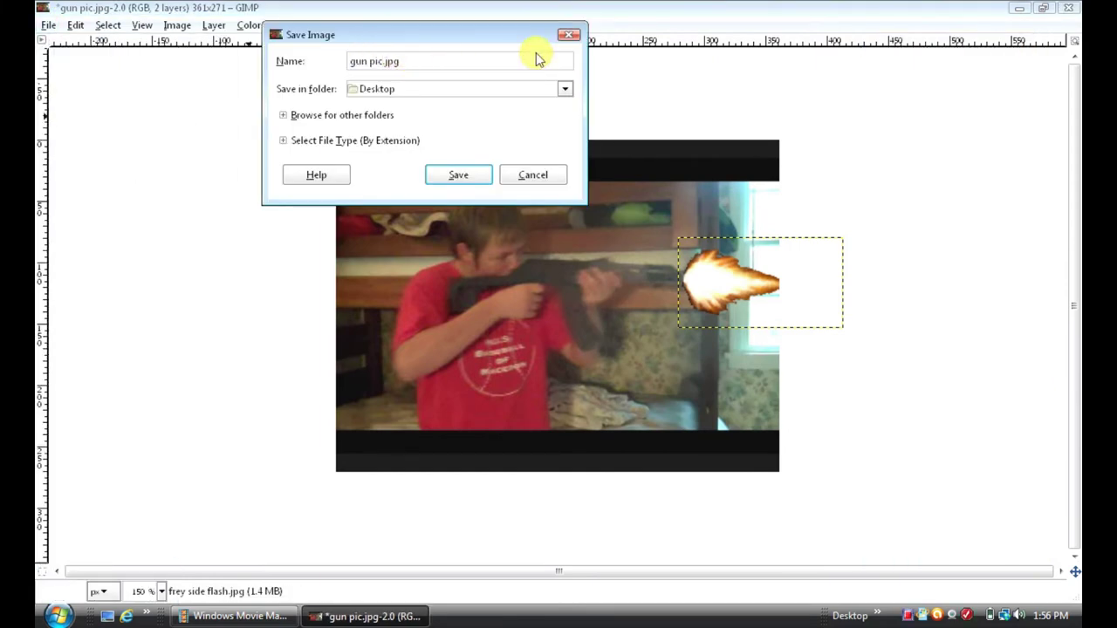
text(c)
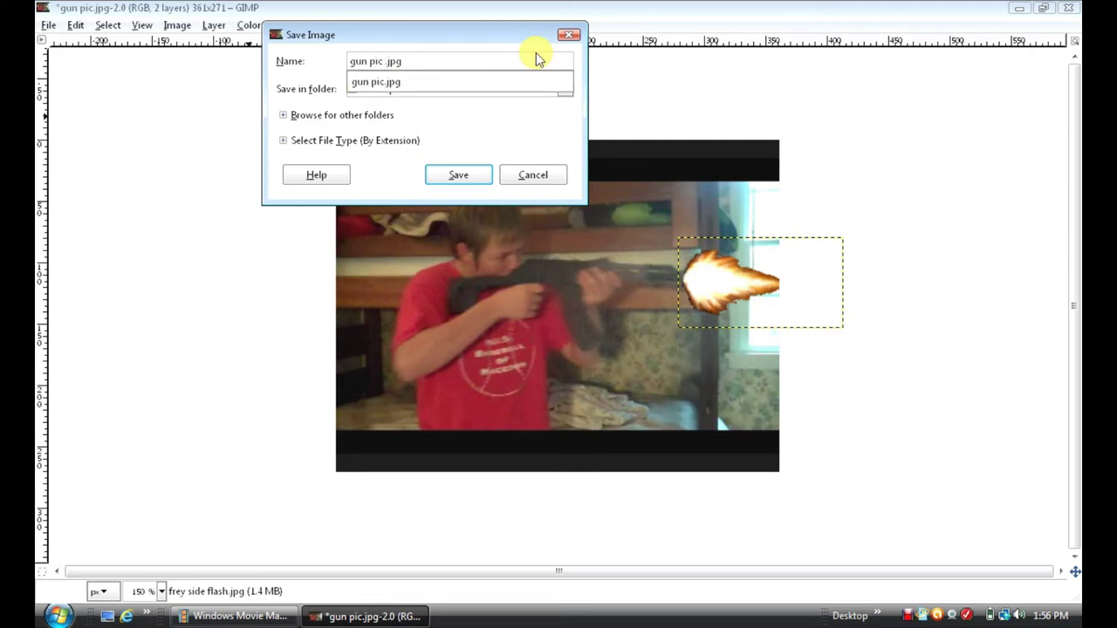
text( fl)
text(inal)
click(486, 131)
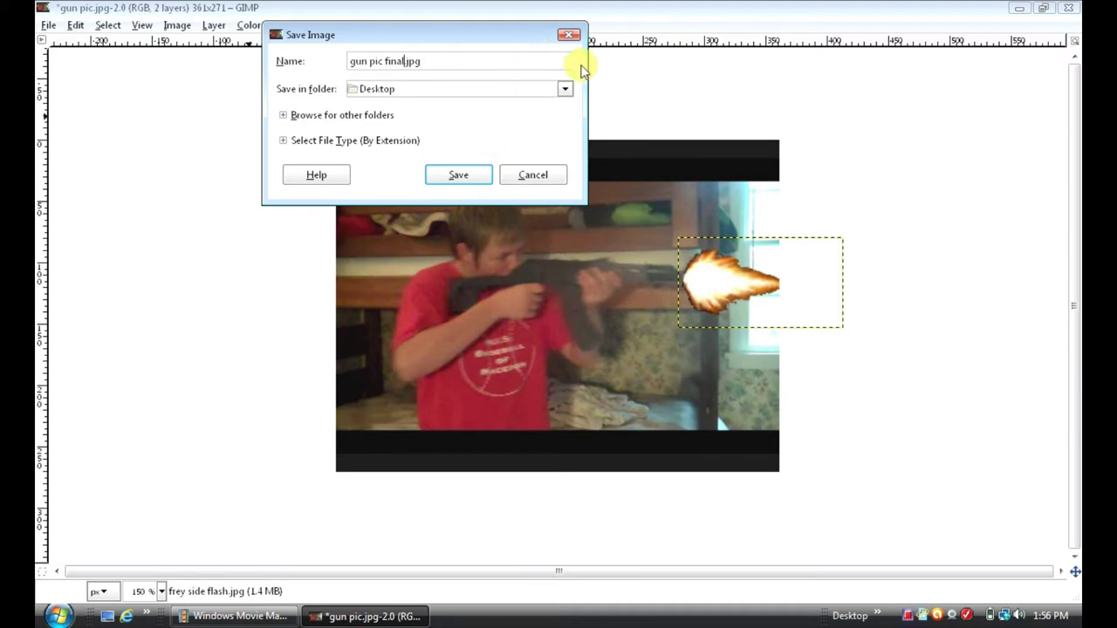
click(478, 178)
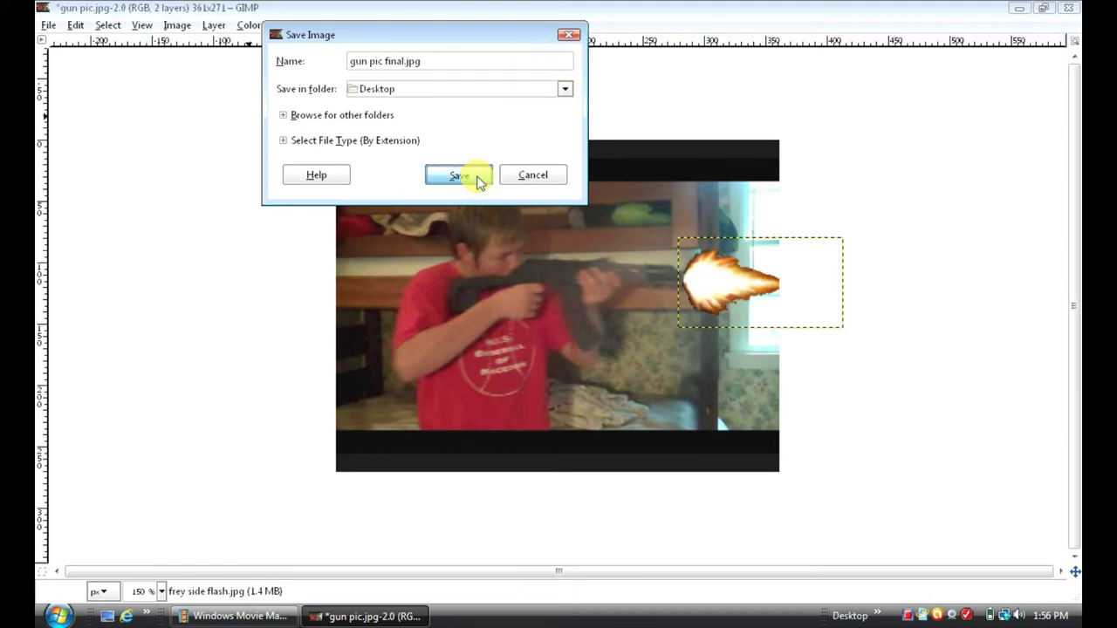
click(384, 272)
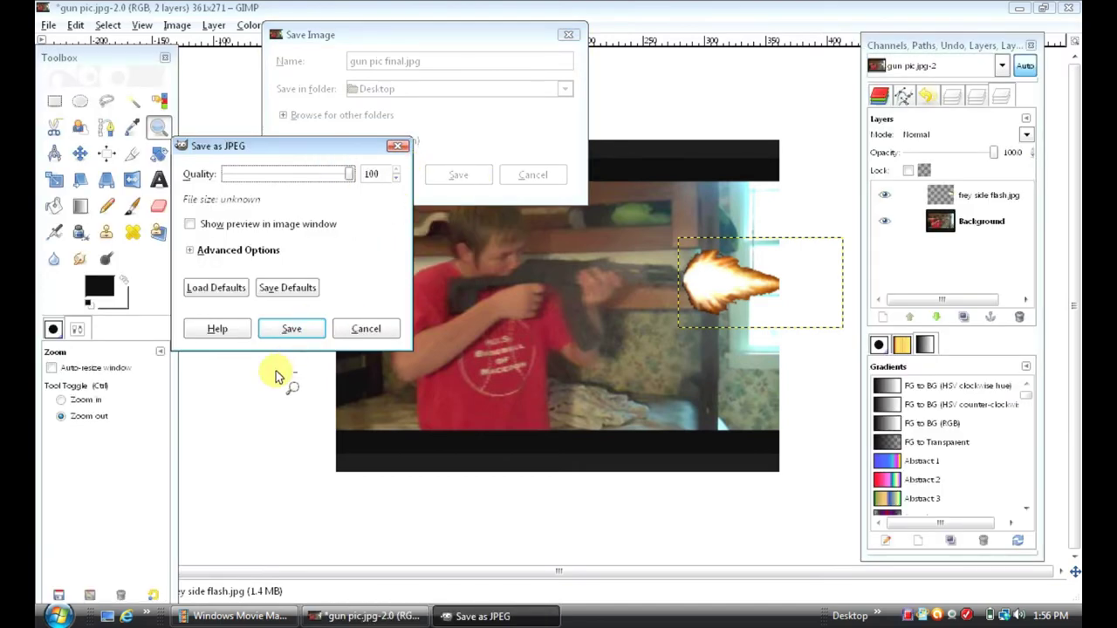
click(305, 329)
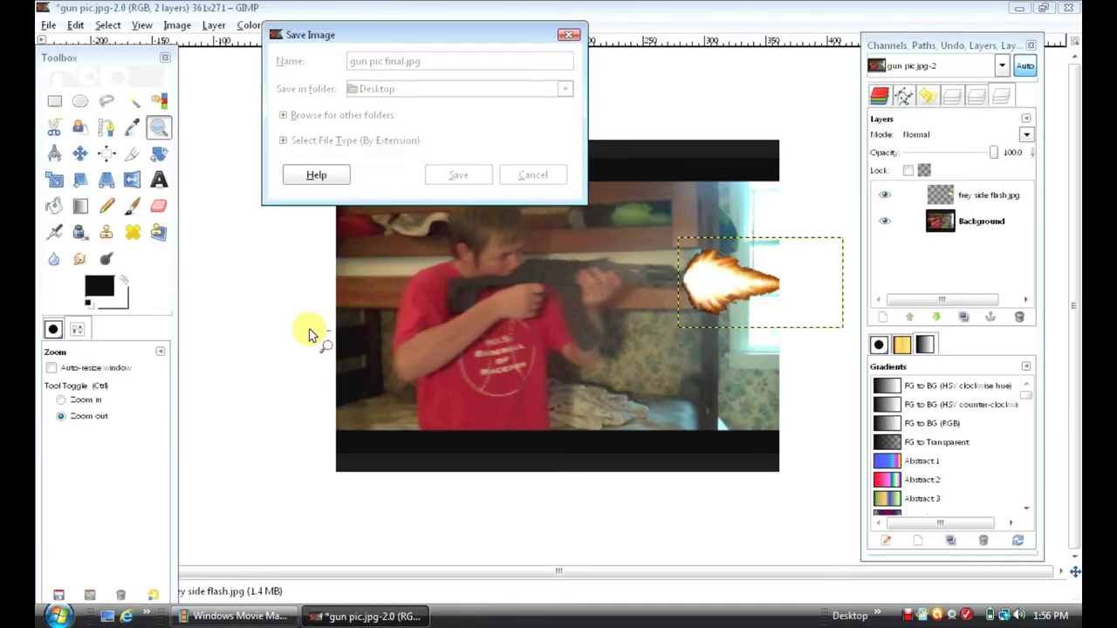
click(1072, 9)
click(1037, 33)
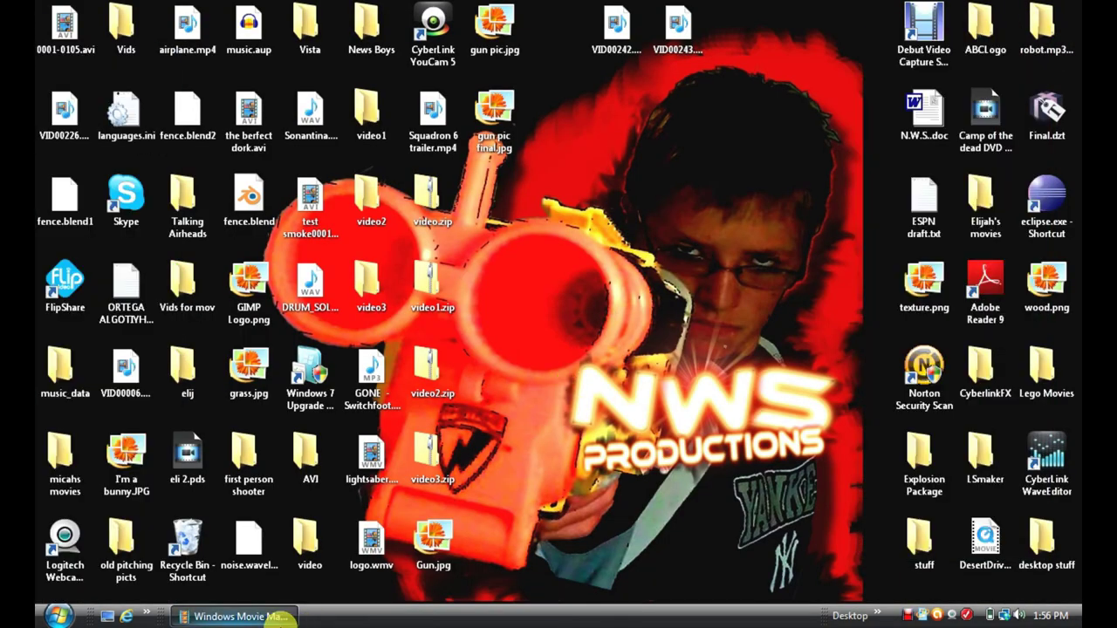
Step: Split VID00243_xvid at about 0:00:06 and insert the gun pic final still between the halves
click(240, 616)
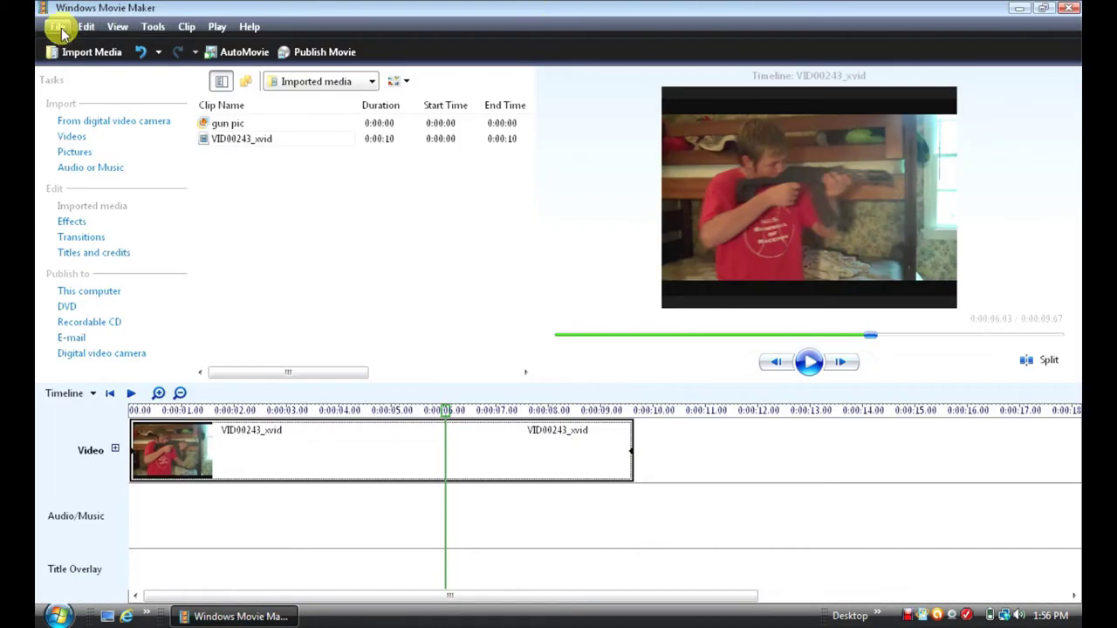
click(78, 51)
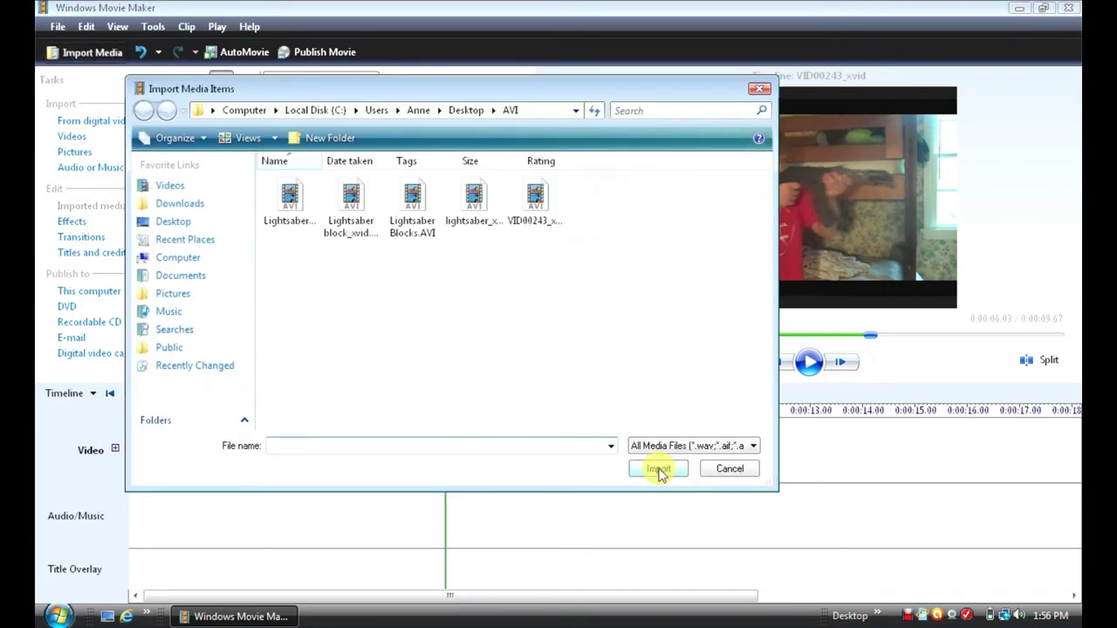
key(Escape)
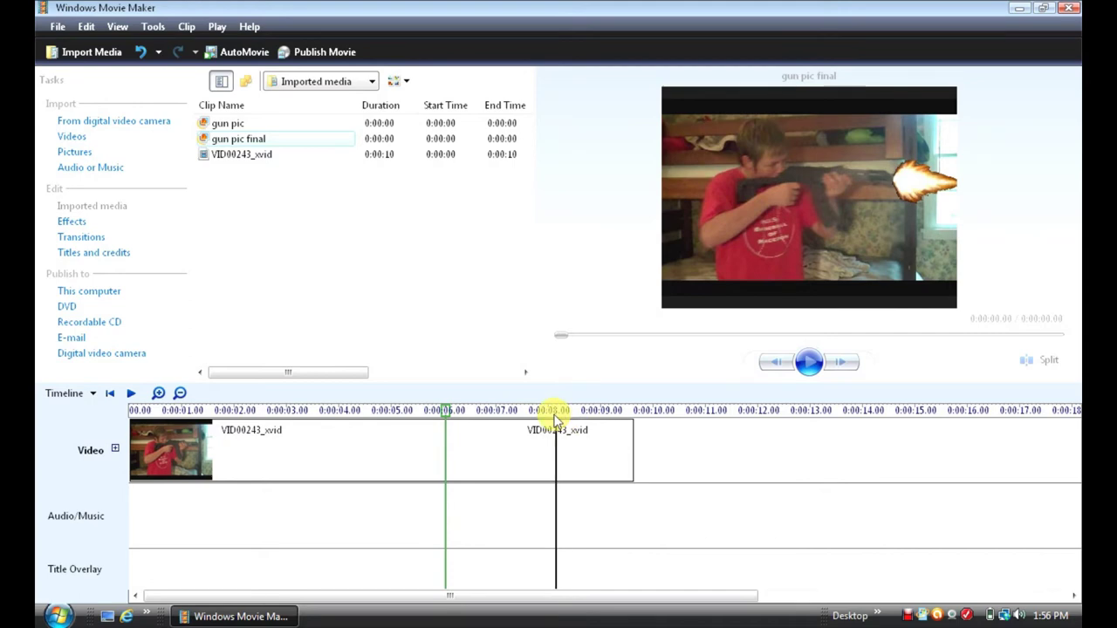
click(458, 436)
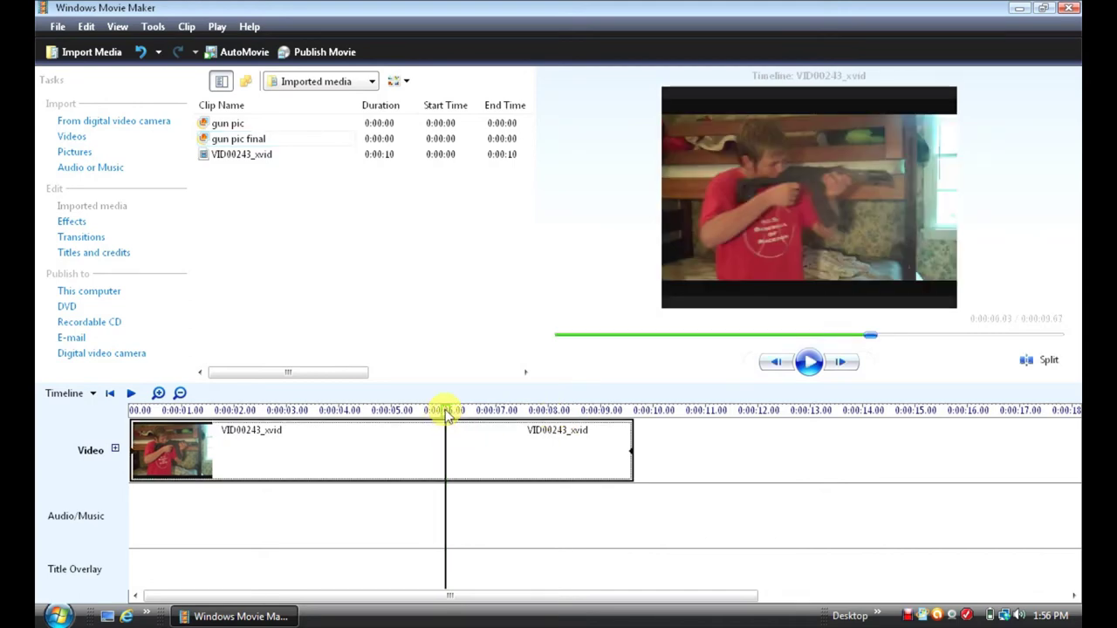
click(445, 414)
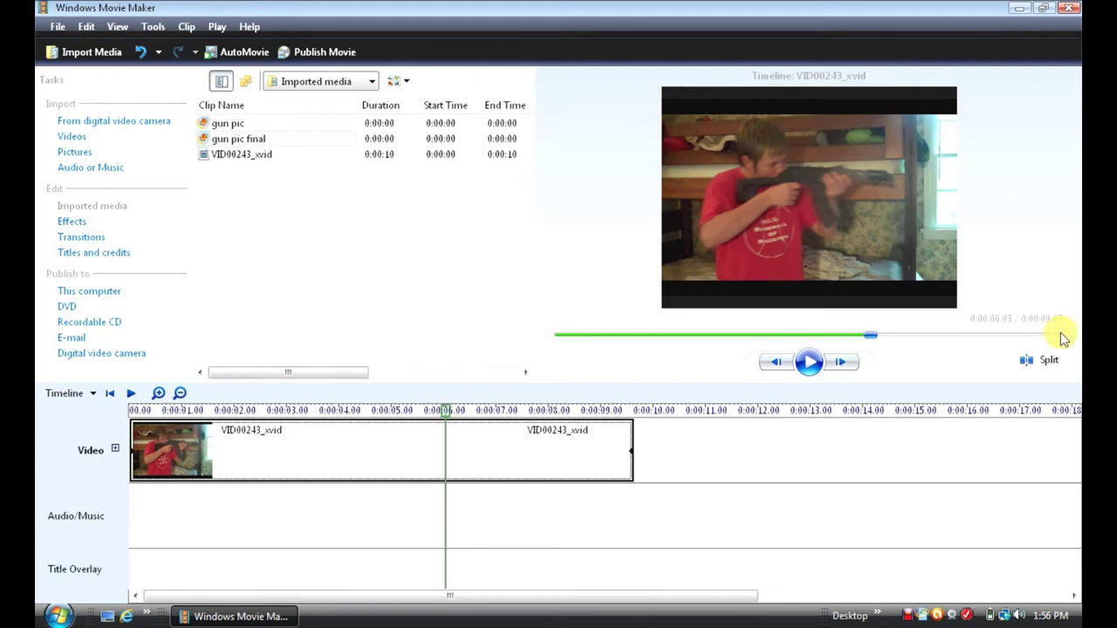
click(1029, 363)
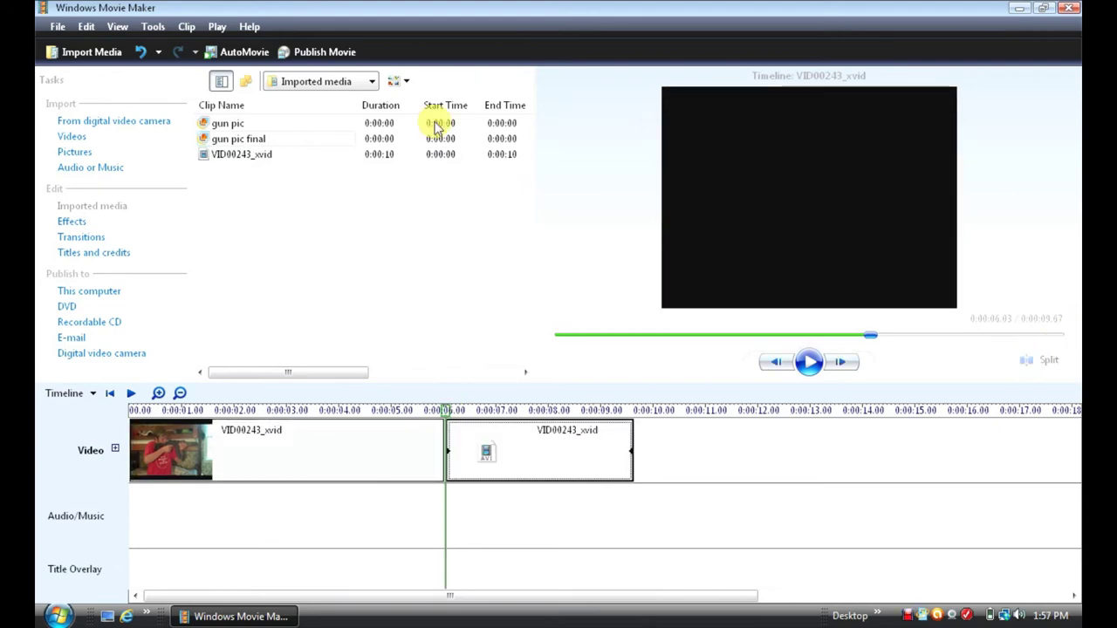
drag(268, 140, 450, 440)
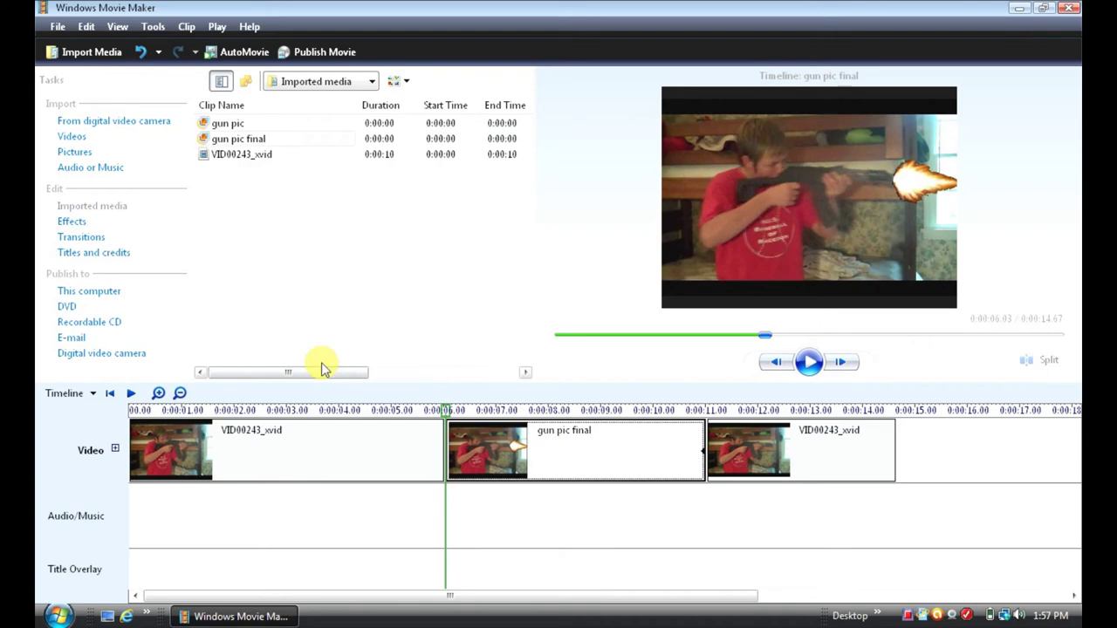
Step: Trim the gun pic final still down to a split-second sliver
click(72, 221)
drag(700, 446, 439, 472)
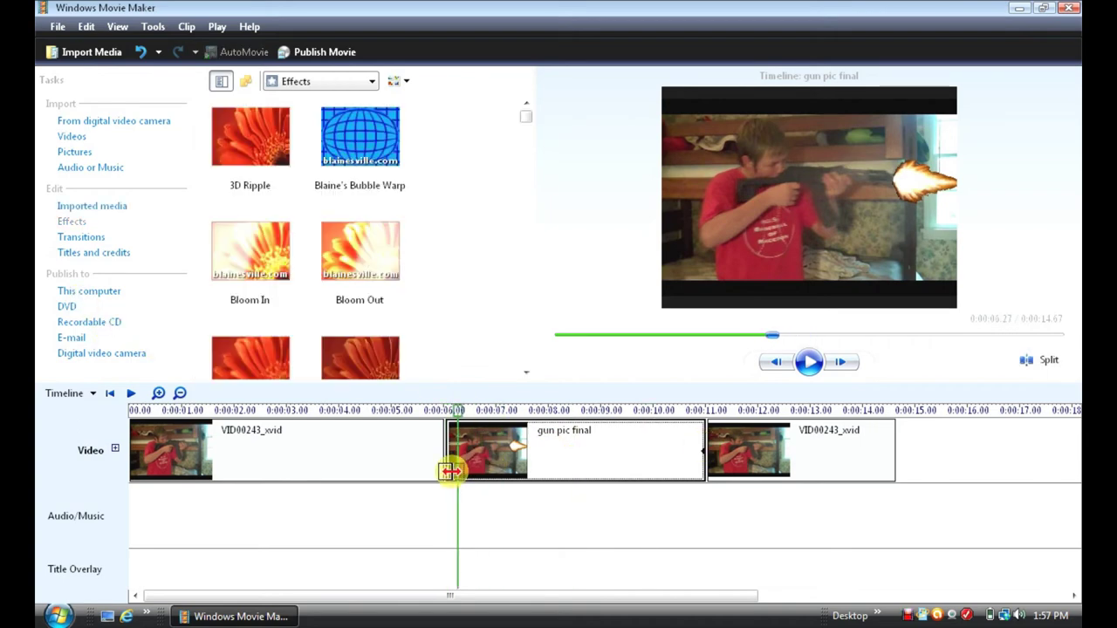
drag(434, 474, 434, 474)
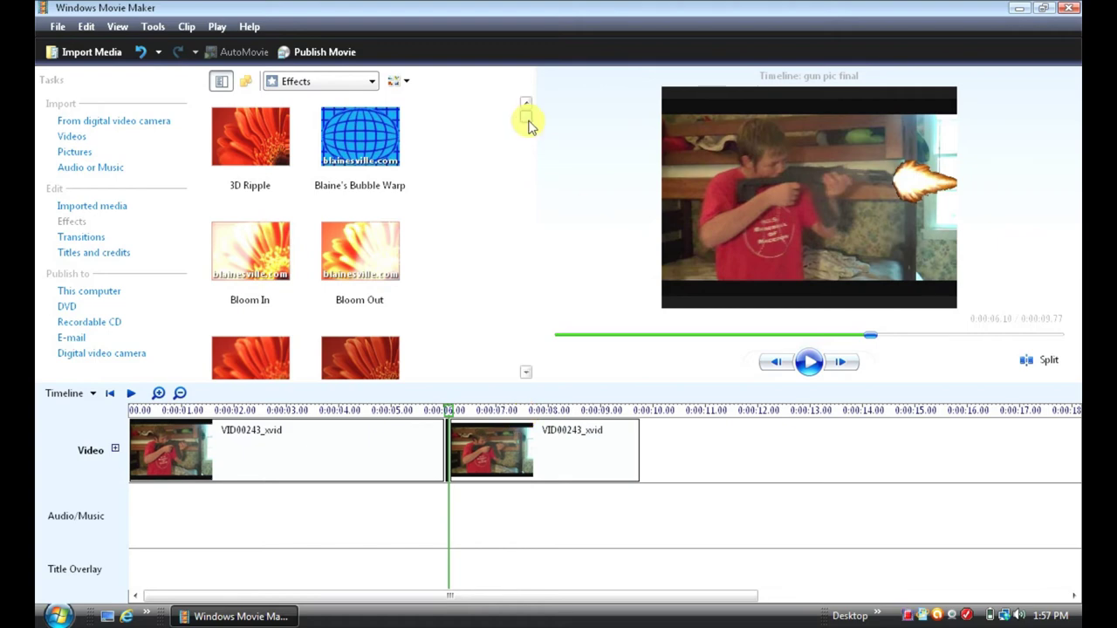
scroll(529, 117, down, 3)
mouse_move(530, 169)
mouse_down()
mouse_move(597, 148)
mouse_move(591, 179)
mouse_up()
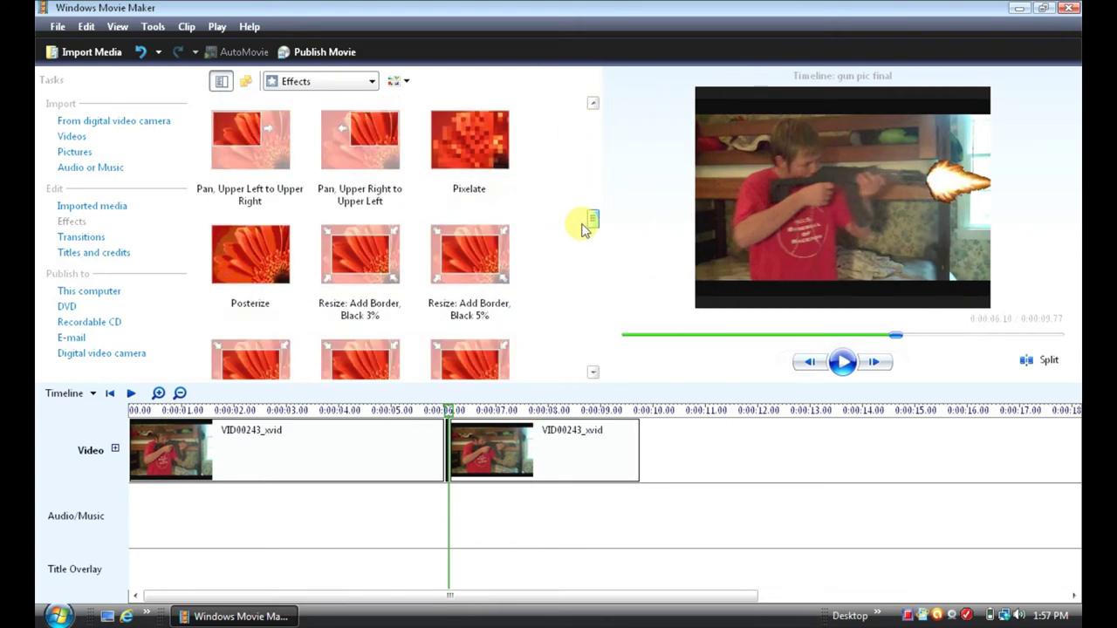
mouse_move(591, 179)
mouse_down()
mouse_move(574, 297)
mouse_move(591, 319)
mouse_up()
click(360, 200)
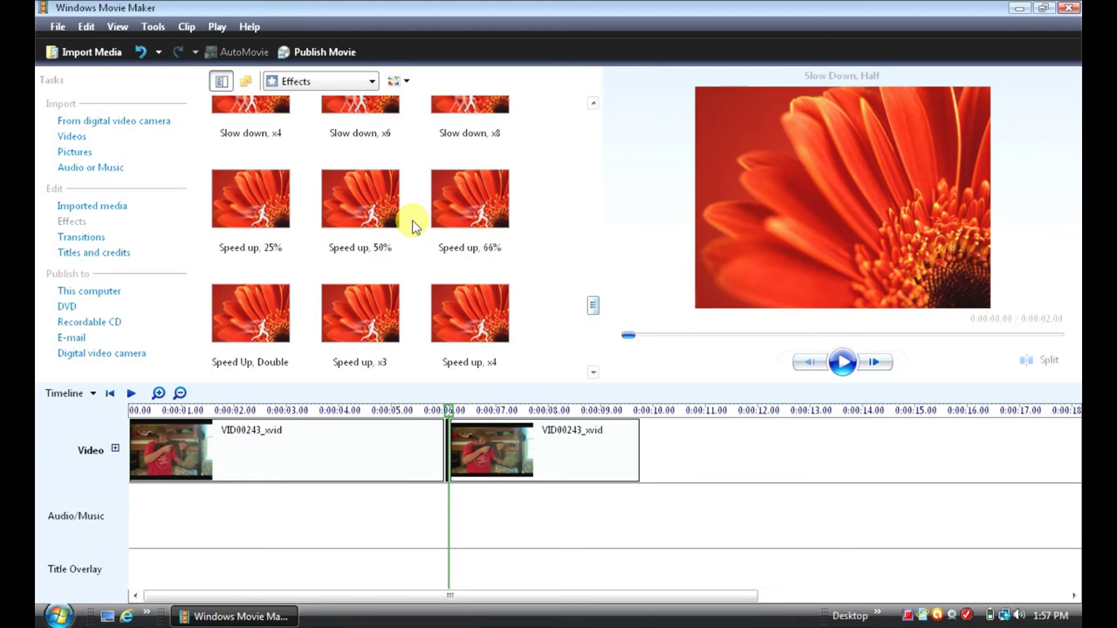
Step: Apply the Speed Up, Double effect to the short flash clip
mouse_move(266, 304)
mouse_down()
mouse_move(448, 453)
mouse_move(468, 430)
mouse_up()
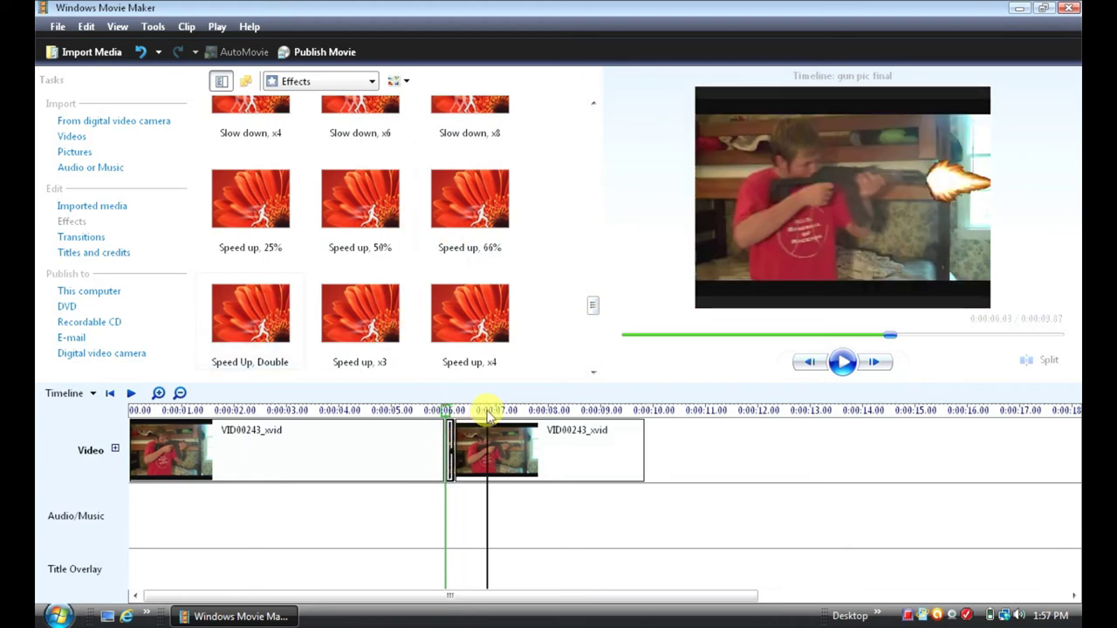
click(159, 393)
drag(222, 367, 425, 408)
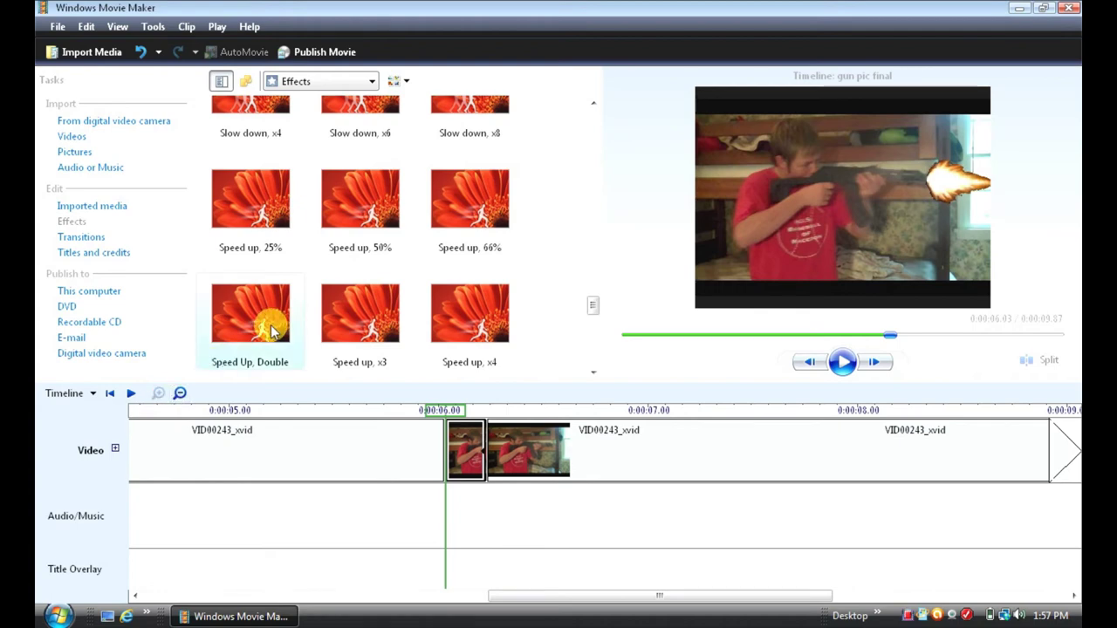
drag(480, 436, 485, 435)
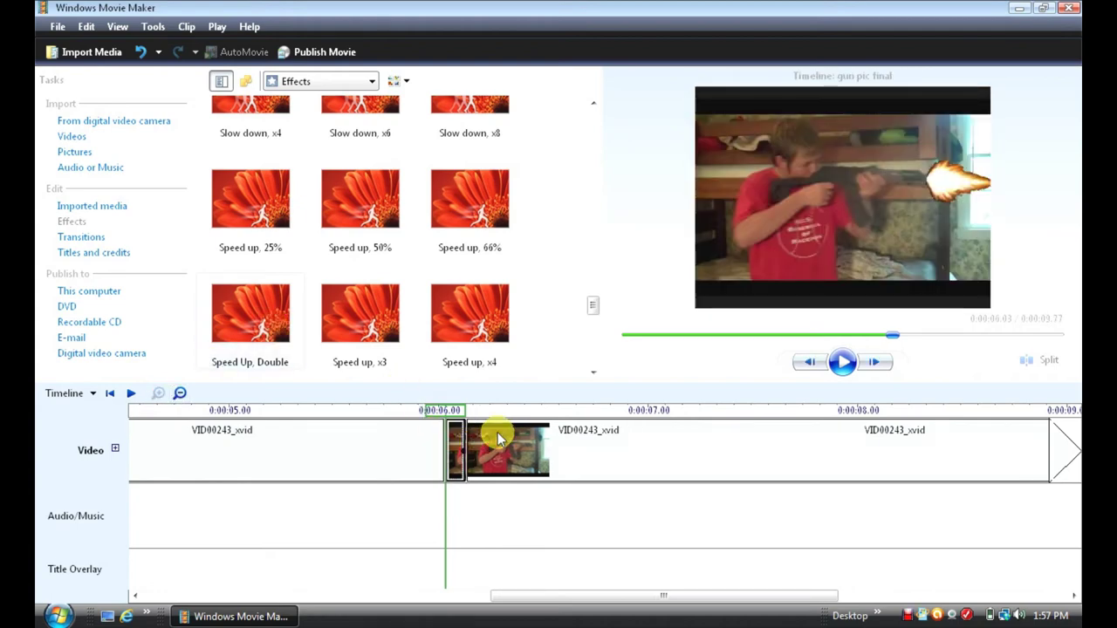
drag(250, 314, 467, 442)
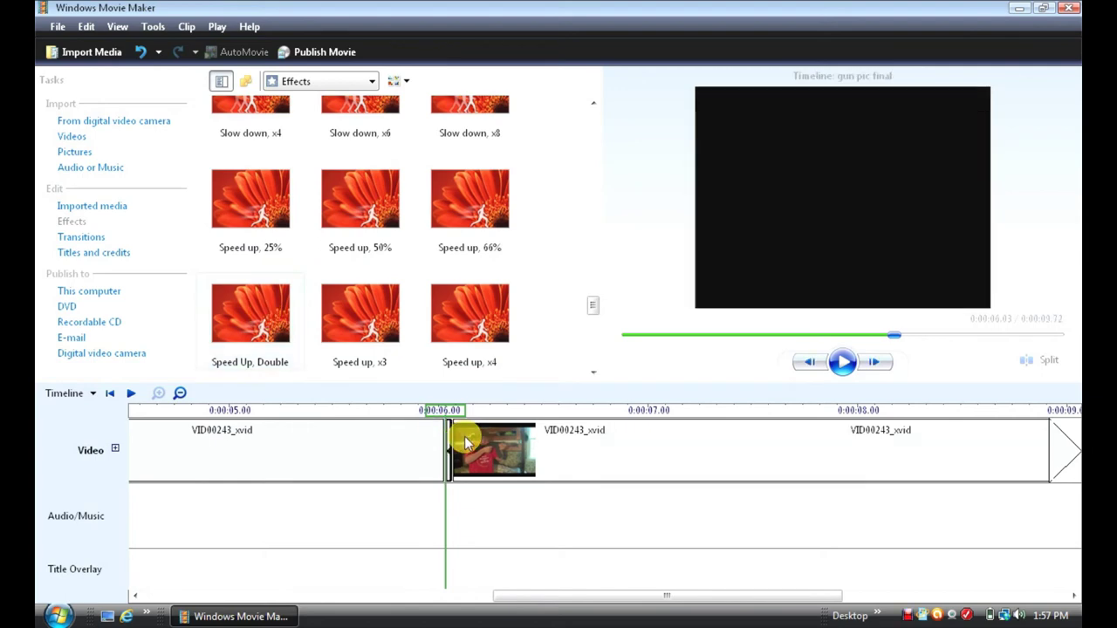
Step: Step the playhead frame by frame onto the muzzle-flash frame
click(445, 411)
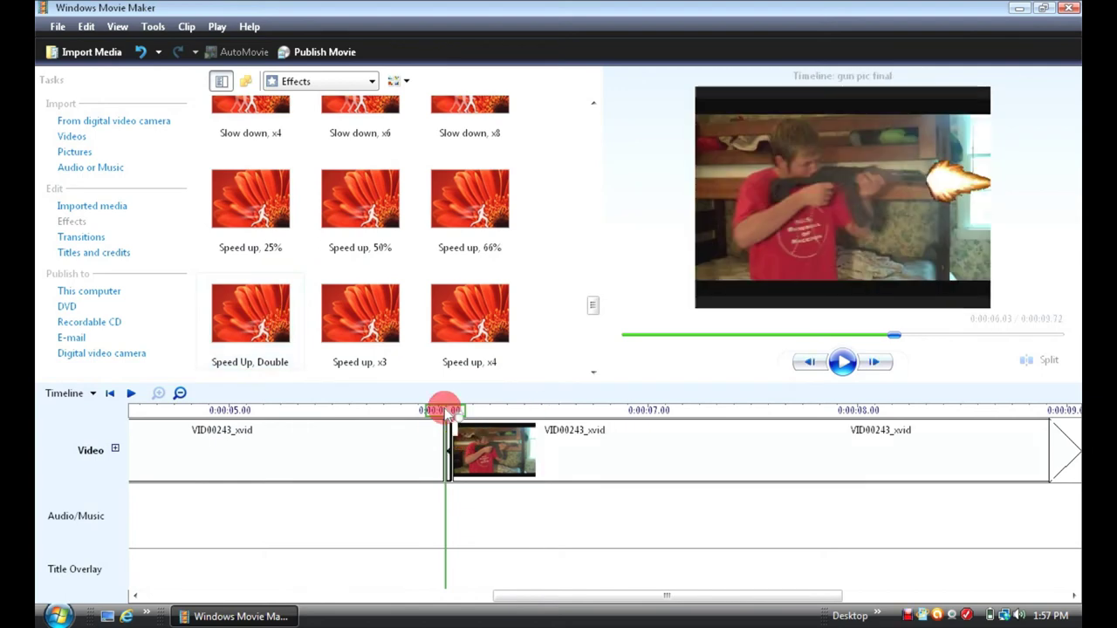
drag(447, 414, 396, 413)
click(883, 366)
click(883, 365)
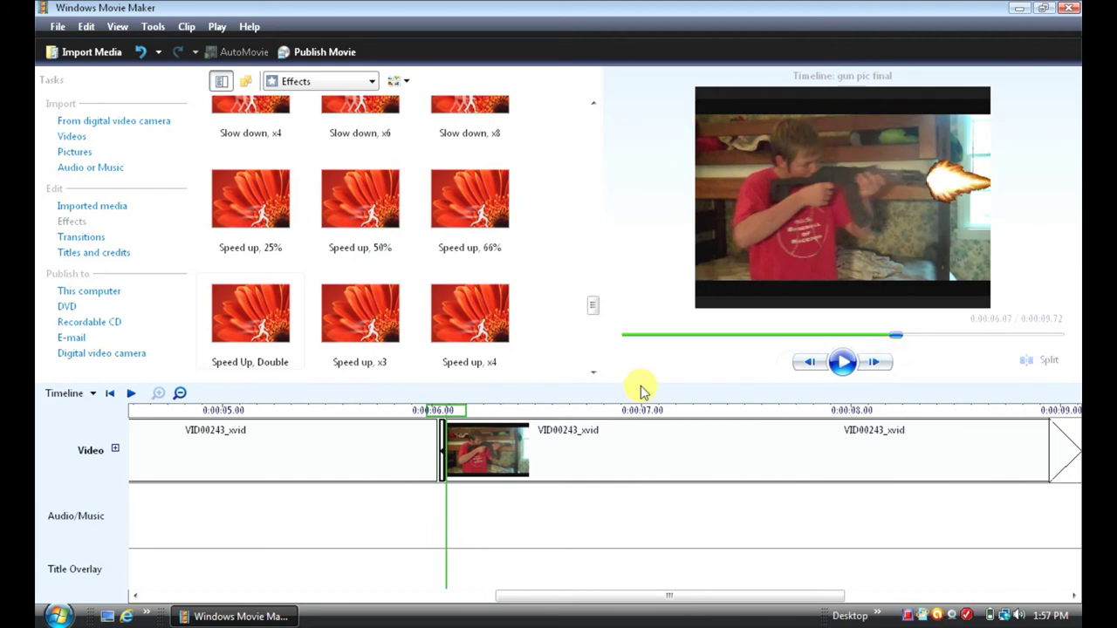
click(180, 396)
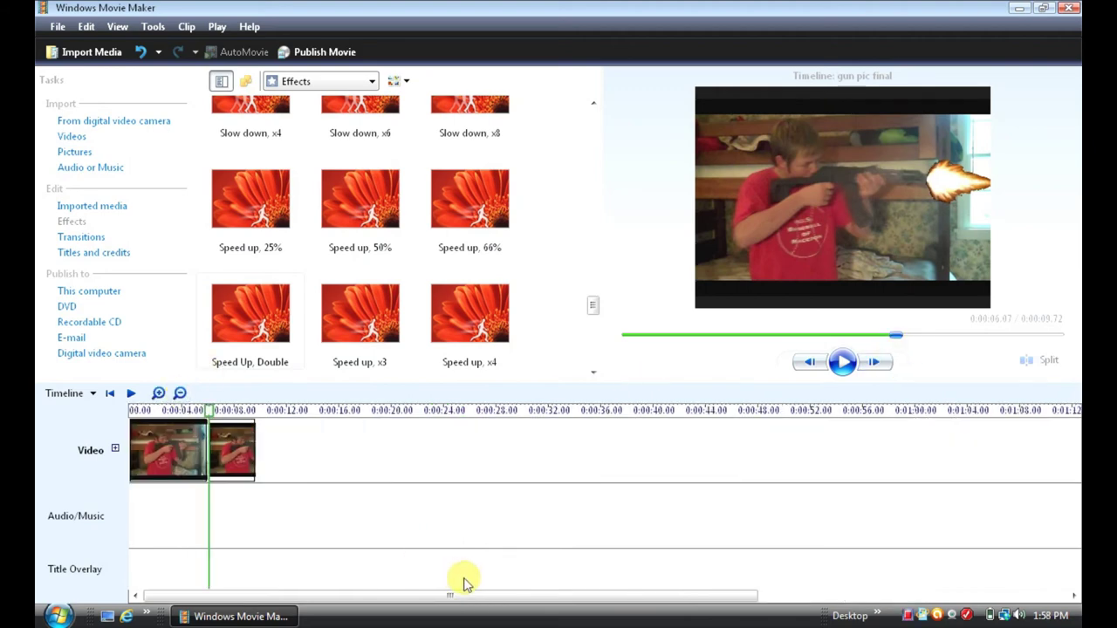
Step: Drop Brightness, Increase from the Effects gallery onto the one-frame gun pic final clip
click(252, 455)
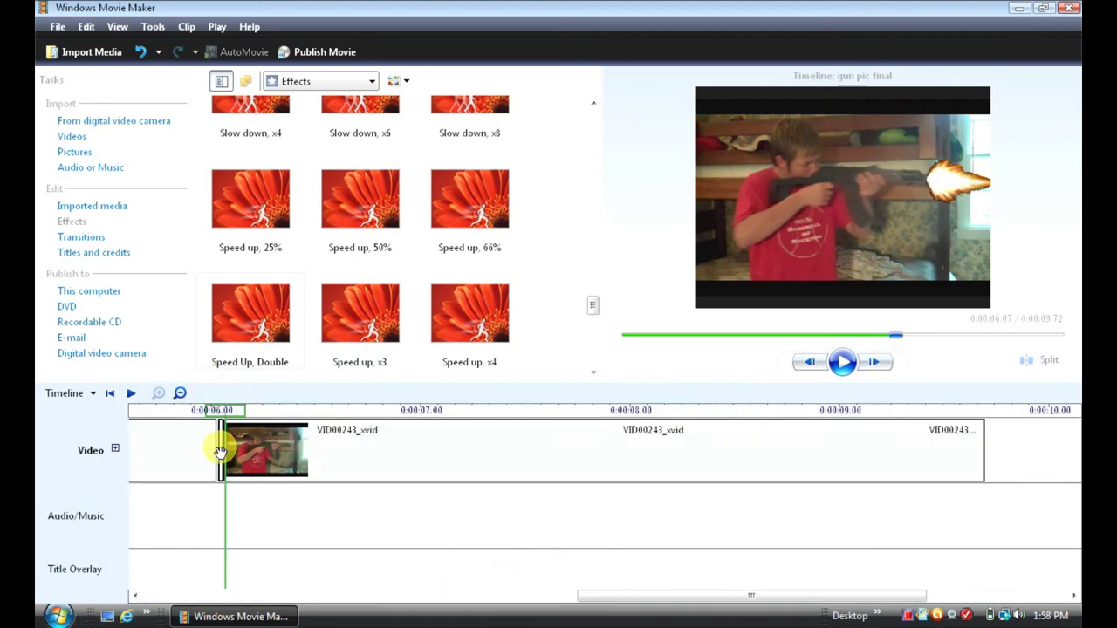
drag(593, 306, 593, 358)
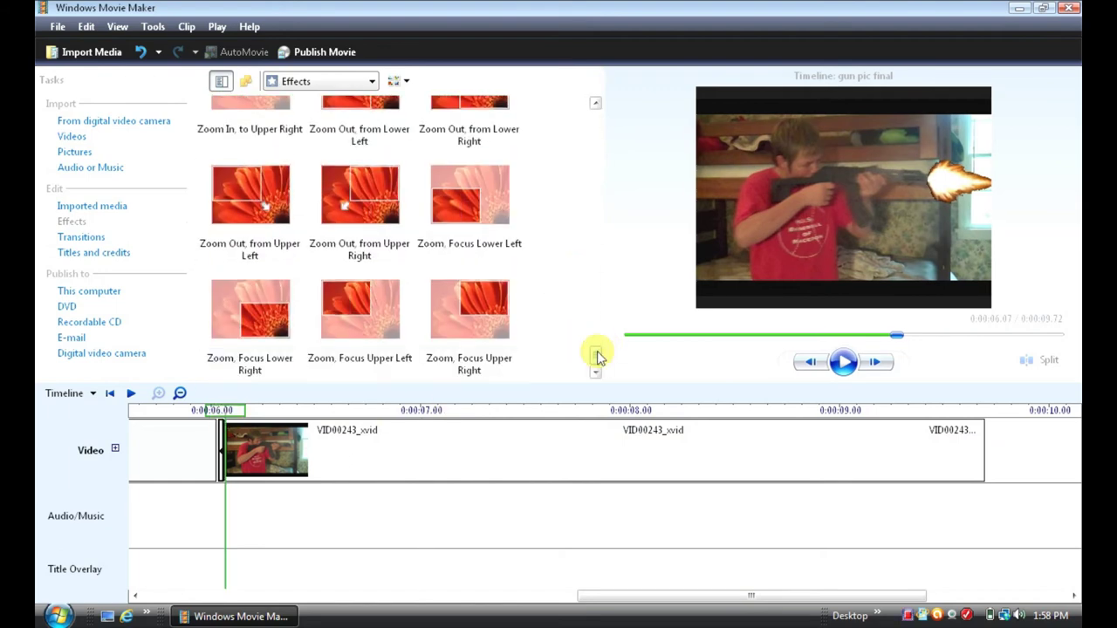
mouse_move(596, 353)
mouse_down()
mouse_move(611, 224)
mouse_move(624, 199)
mouse_move(593, 170)
mouse_move(594, 105)
mouse_move(600, 133)
mouse_up()
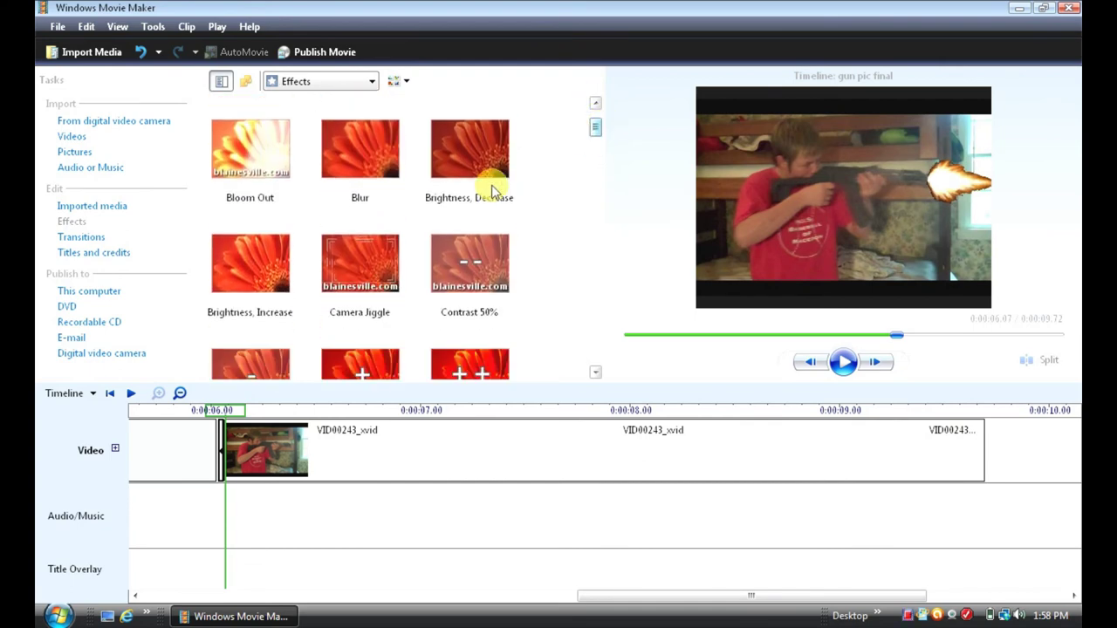
drag(269, 282, 220, 454)
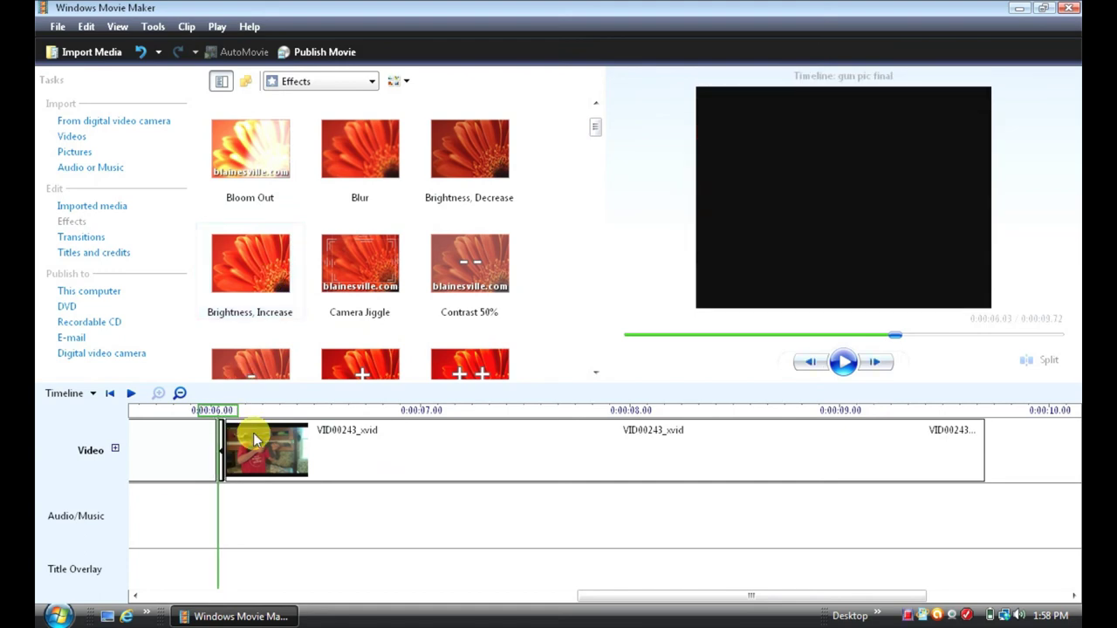
drag(271, 264, 222, 442)
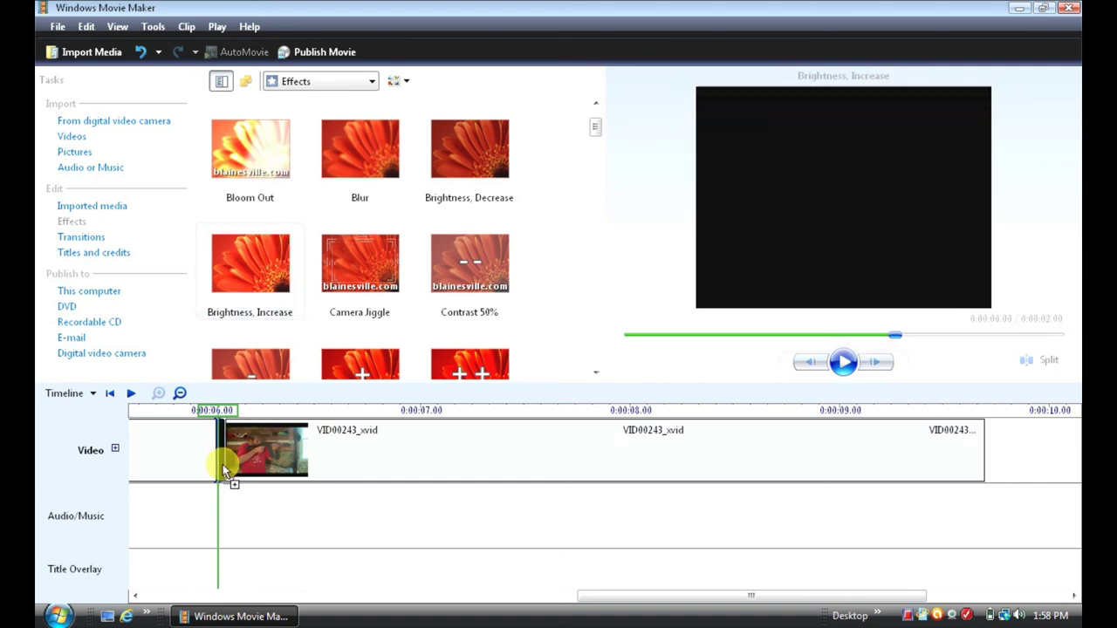
drag(225, 470, 224, 466)
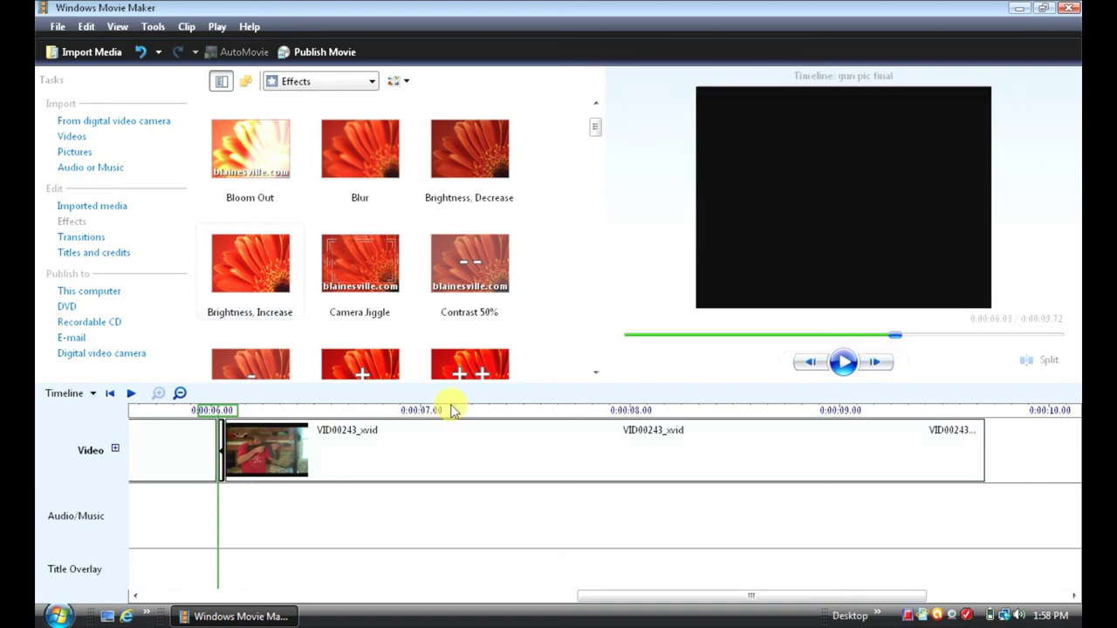
click(57, 26)
Step: Import M1 Garand Single from Music > Sound effects > Guns
click(157, 163)
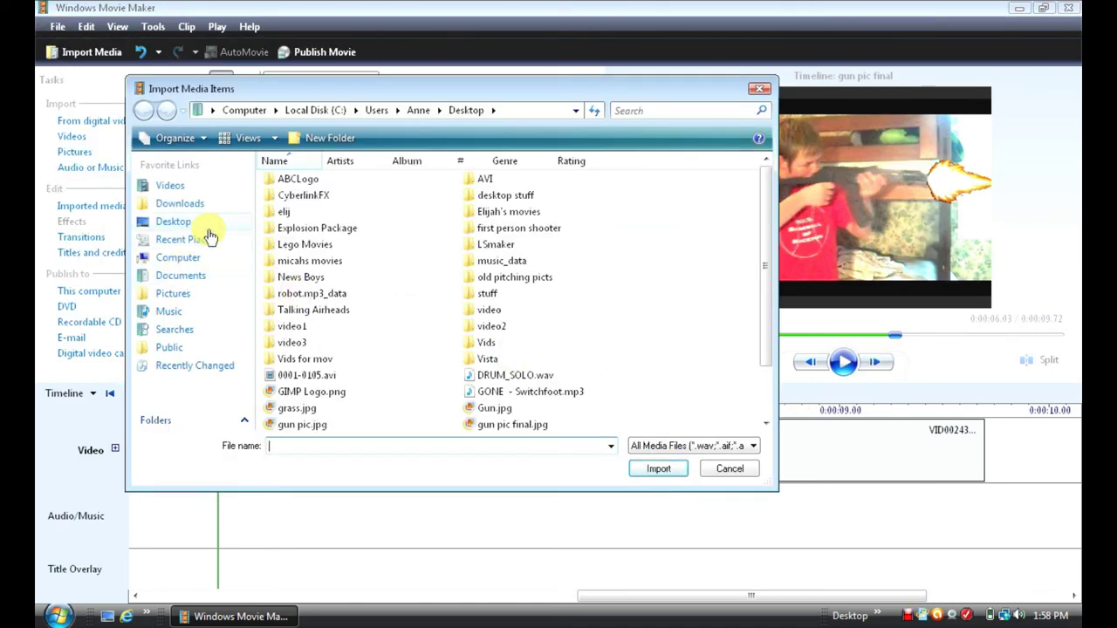
click(192, 310)
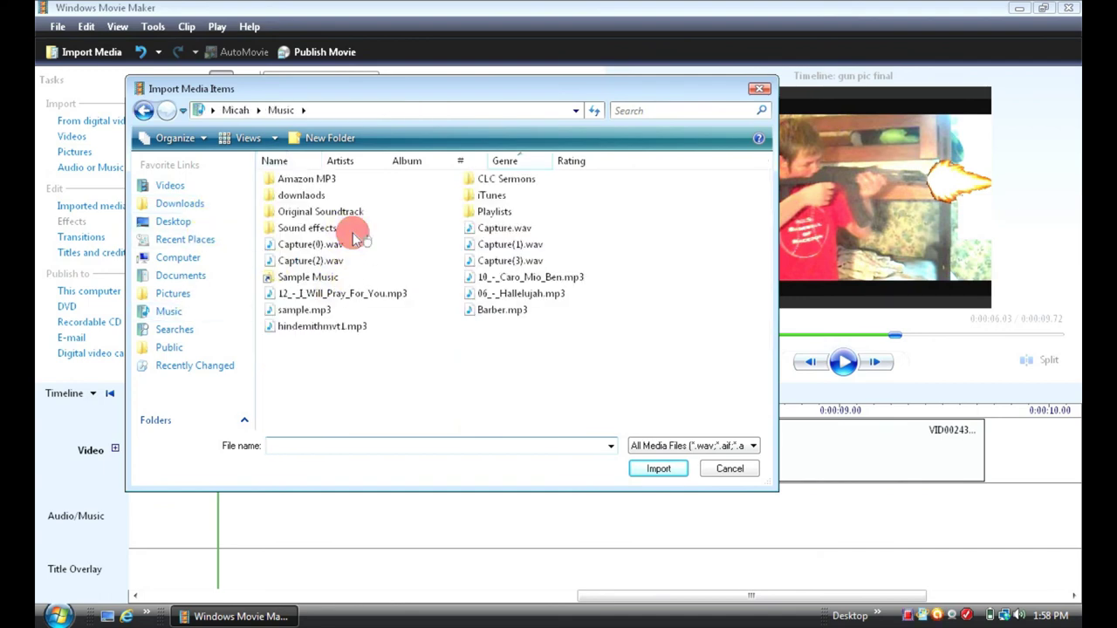
double_click(354, 231)
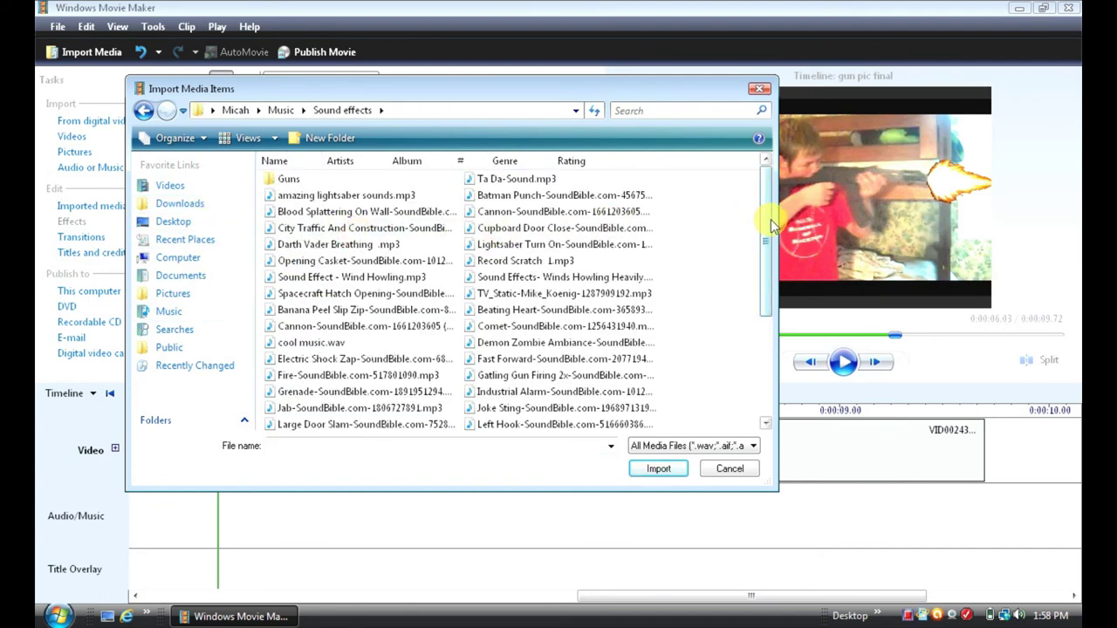
double_click(291, 179)
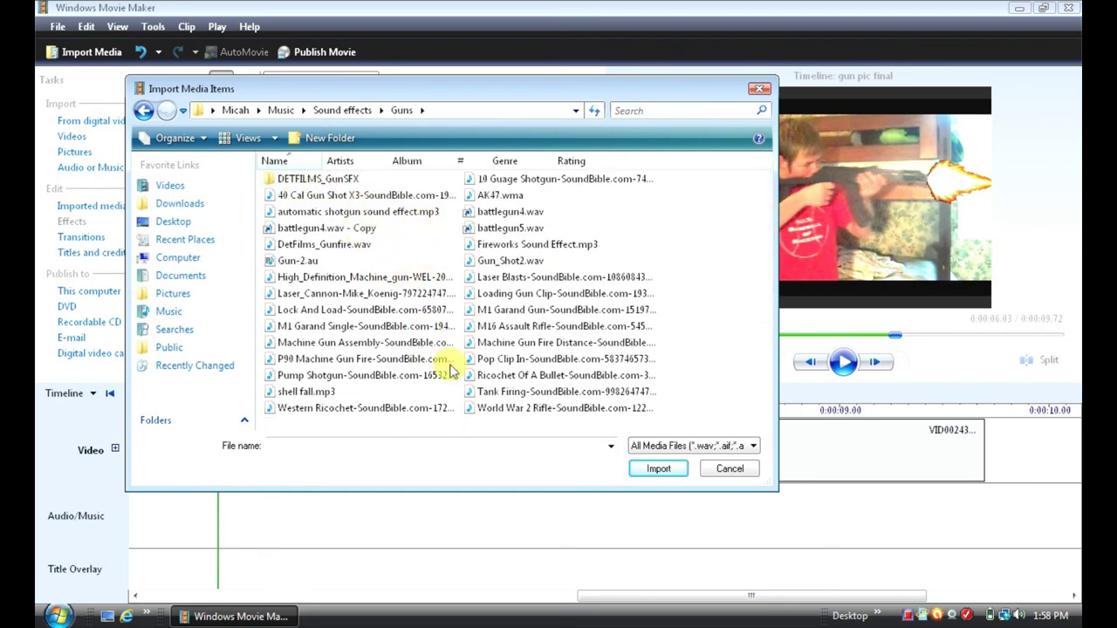
click(406, 325)
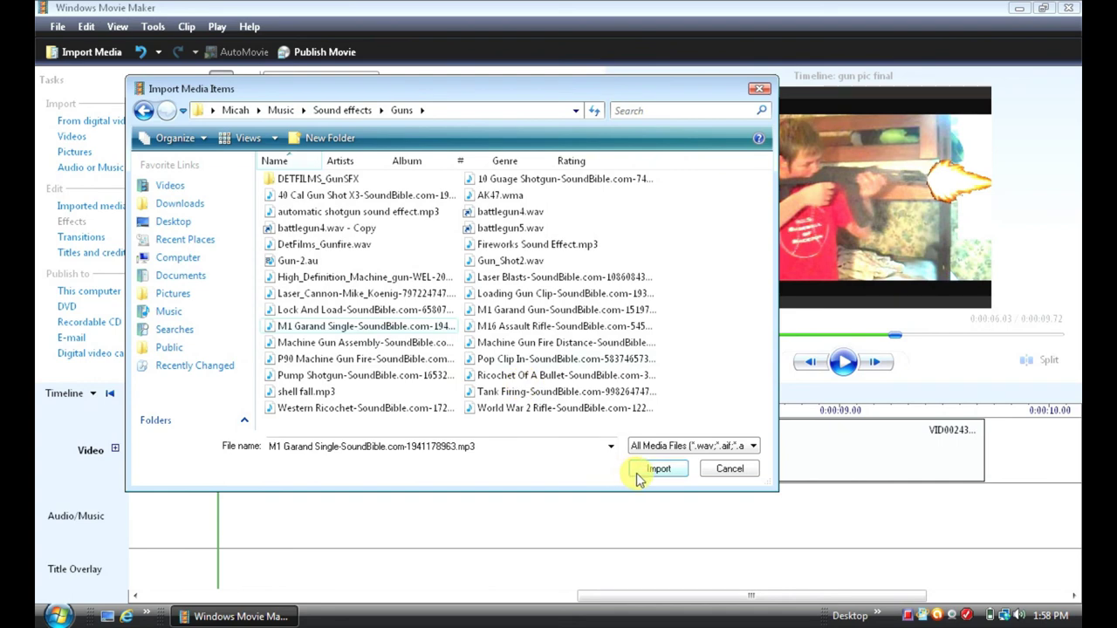
click(656, 469)
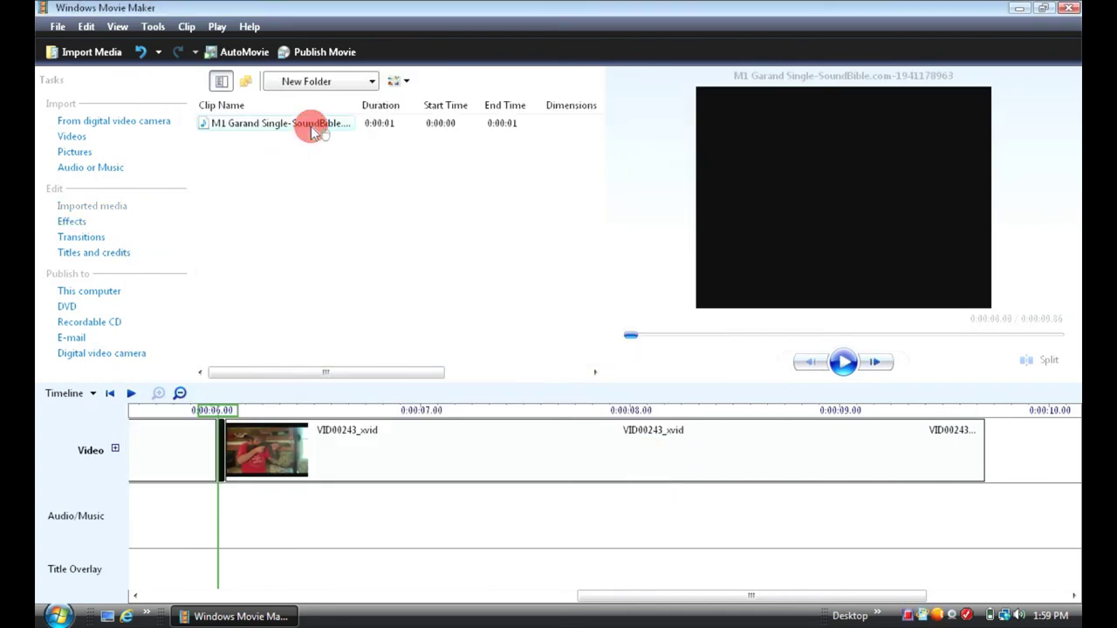
Step: Put M1 Garand Single on the audio track, starting near six seconds under the flash frame
drag(203, 527, 206, 523)
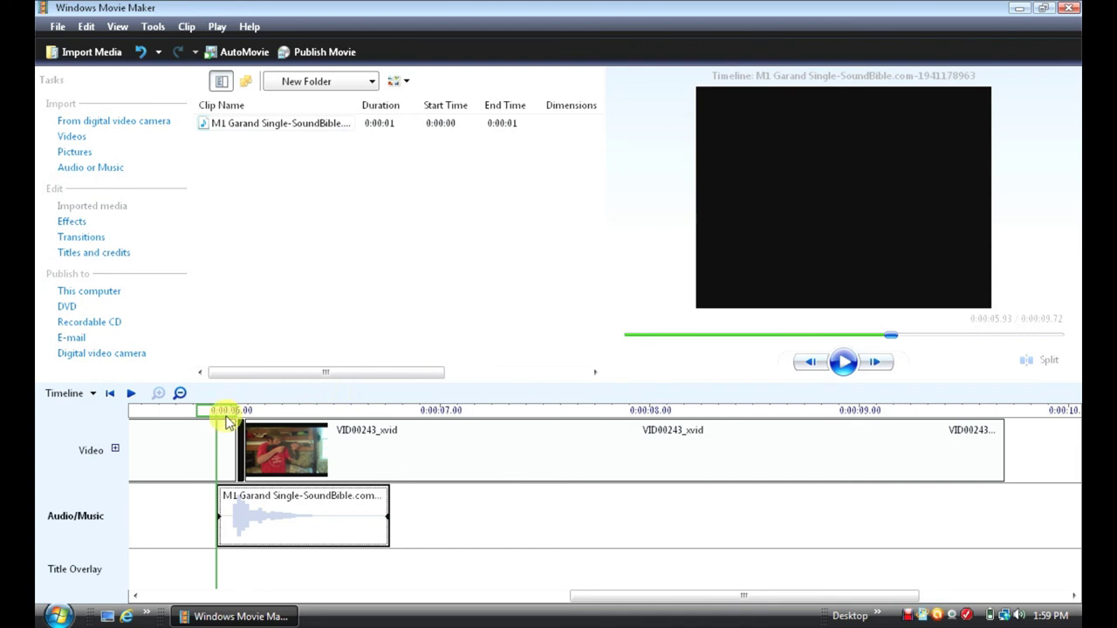
drag(309, 529, 365, 529)
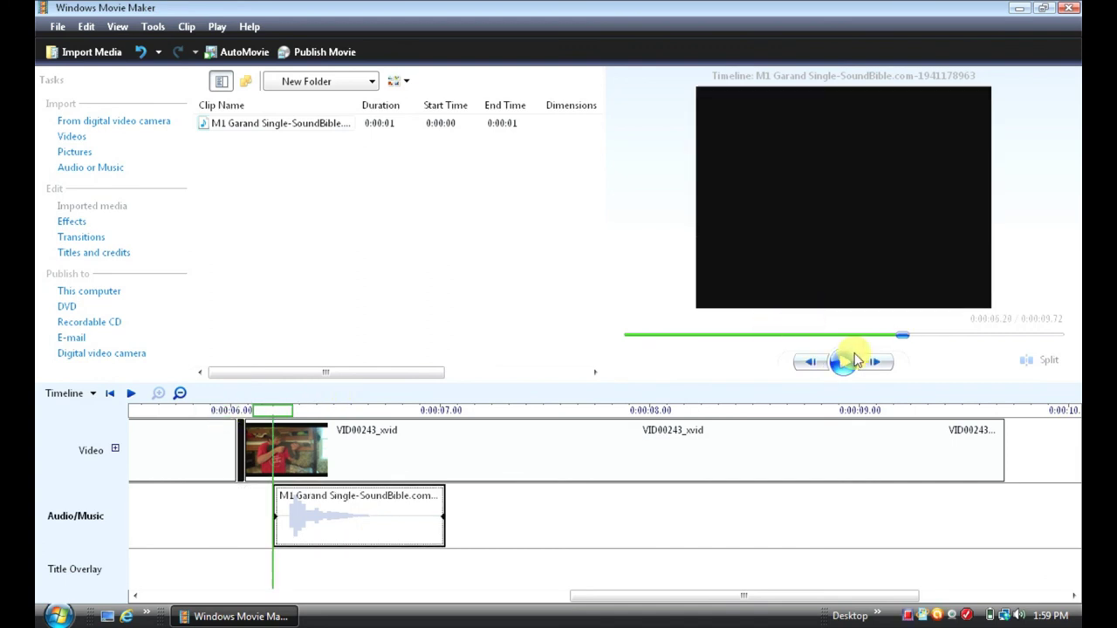
drag(392, 543, 340, 542)
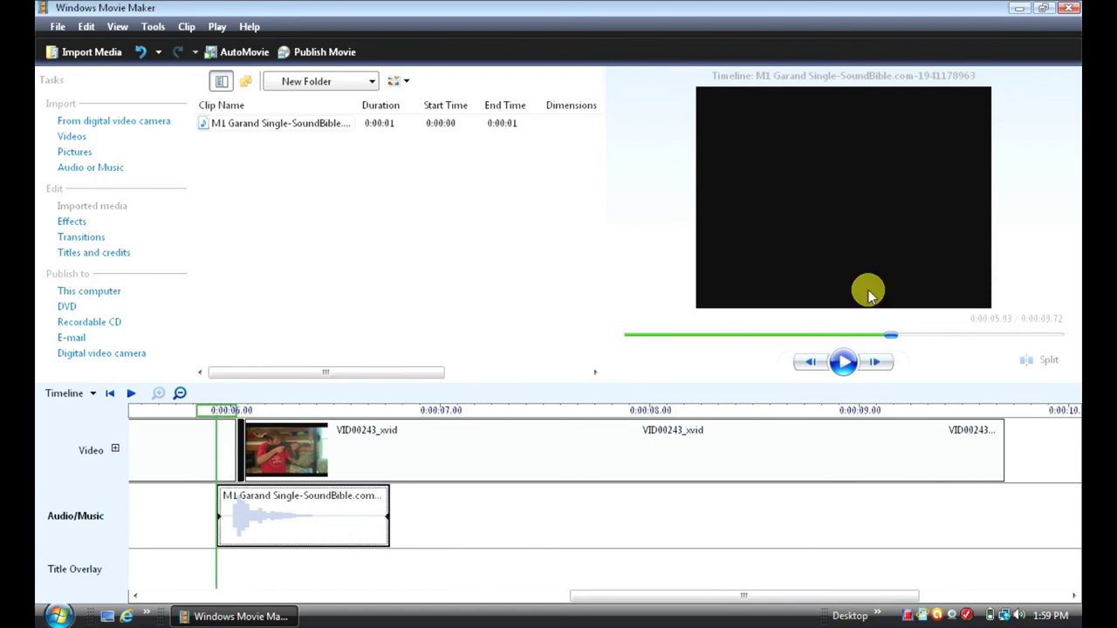